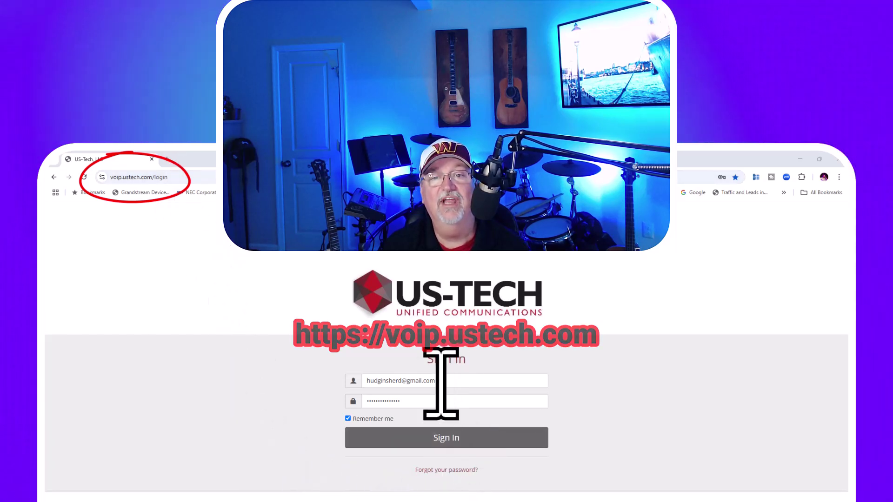
# Step: Sign in to the portal and open the CoreNexa Desktop Download page from the Apps list in a new tab
pyautogui.click(452, 438)
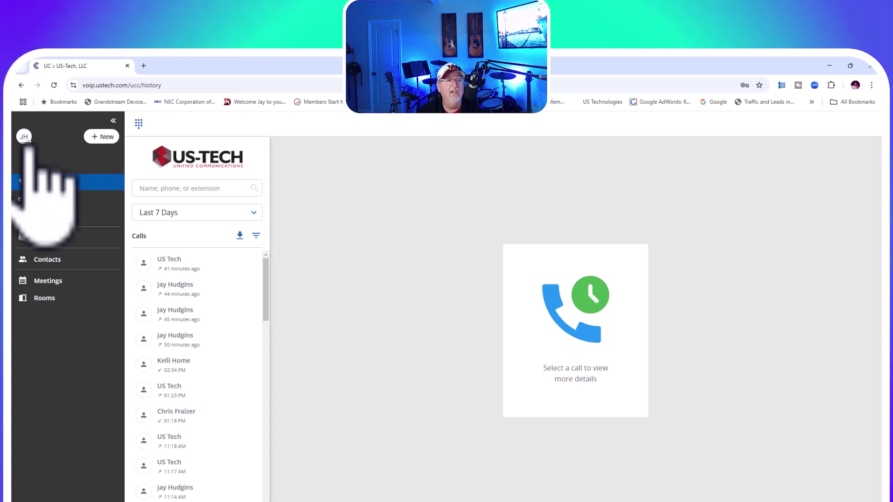
pyautogui.click(24, 138)
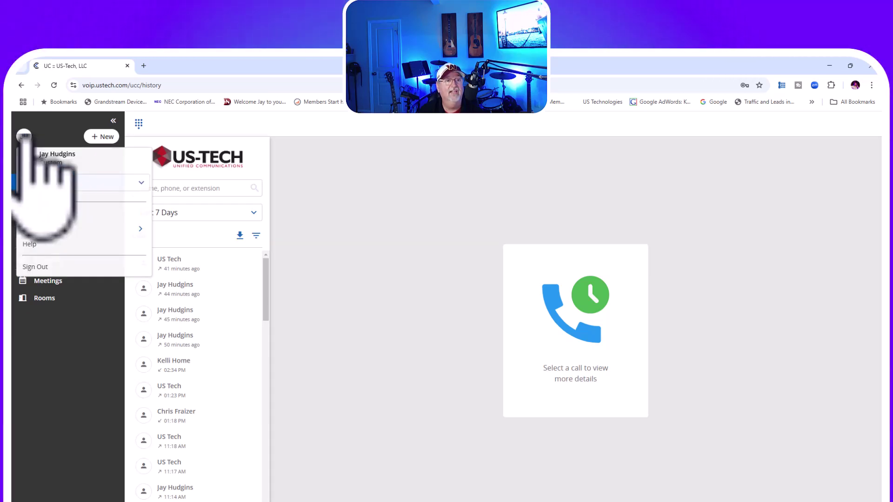
pyautogui.click(29, 229)
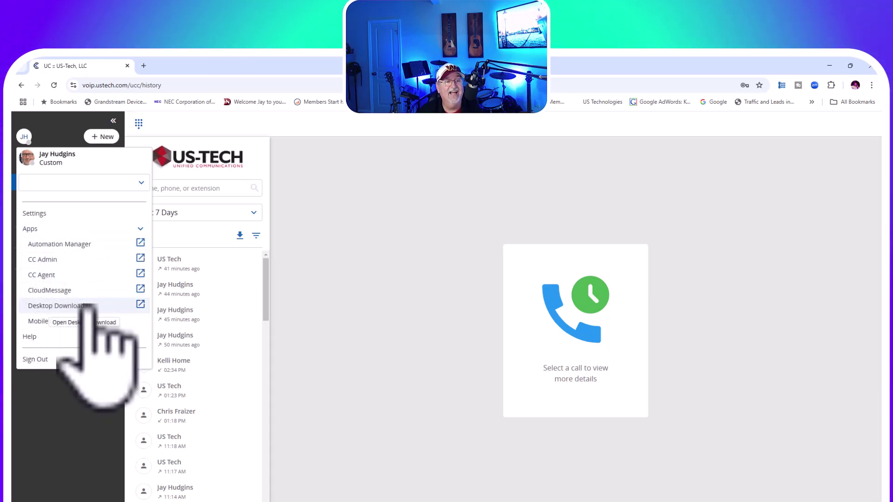
pyautogui.click(140, 304)
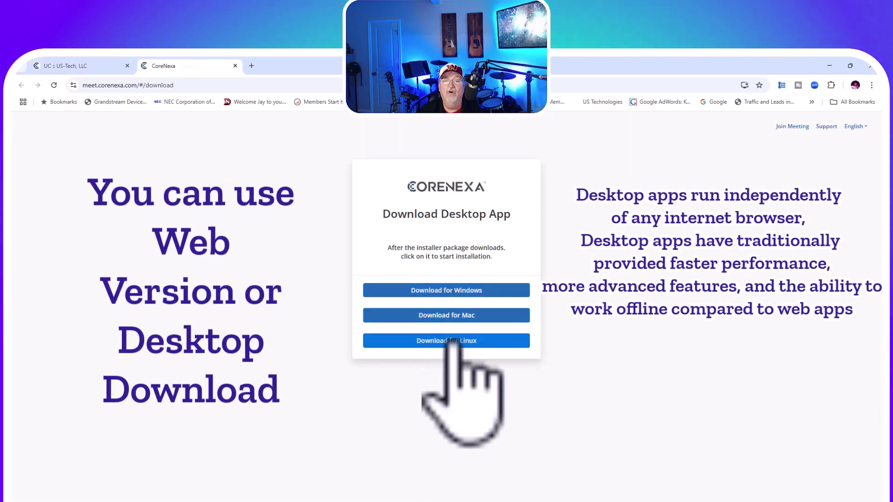
# Step: Download the Windows installer and install CoreNexa 5.00.6006 into C:\Program Files\CoreNexa, then launch it
pyautogui.click(448, 291)
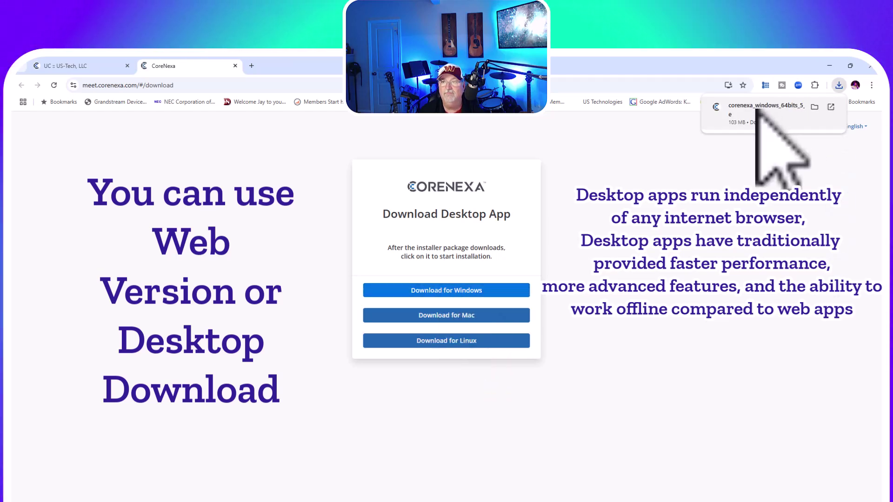
pyautogui.click(756, 121)
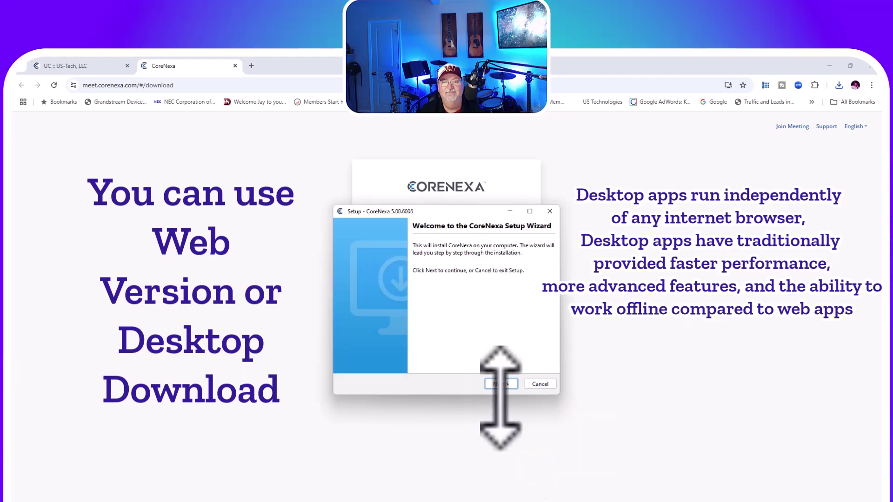
pyautogui.click(501, 384)
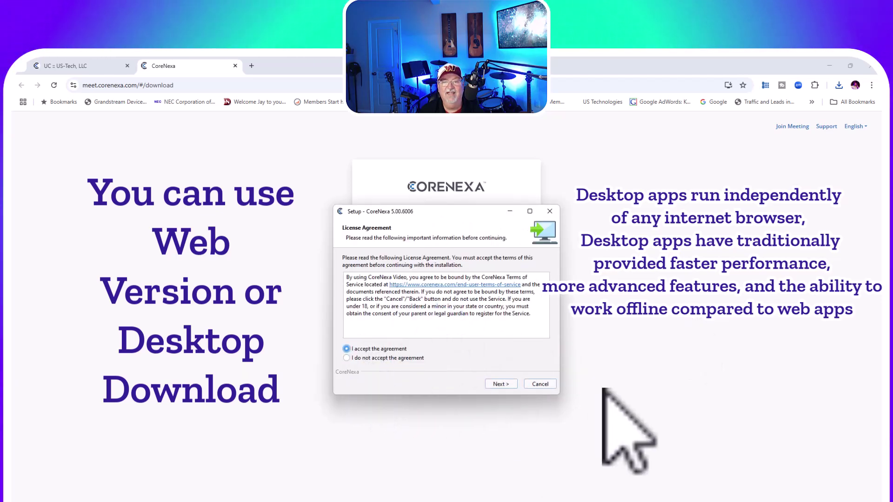
pyautogui.click(502, 384)
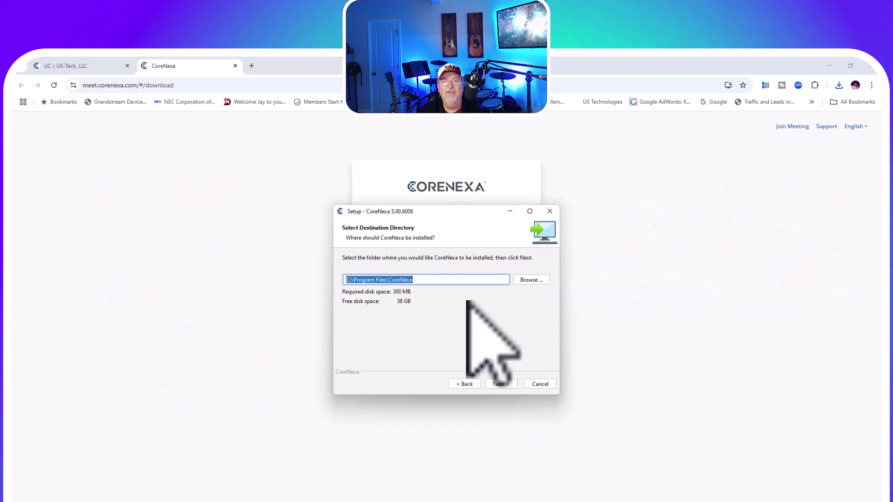
pyautogui.click(500, 384)
pyautogui.click(500, 384)
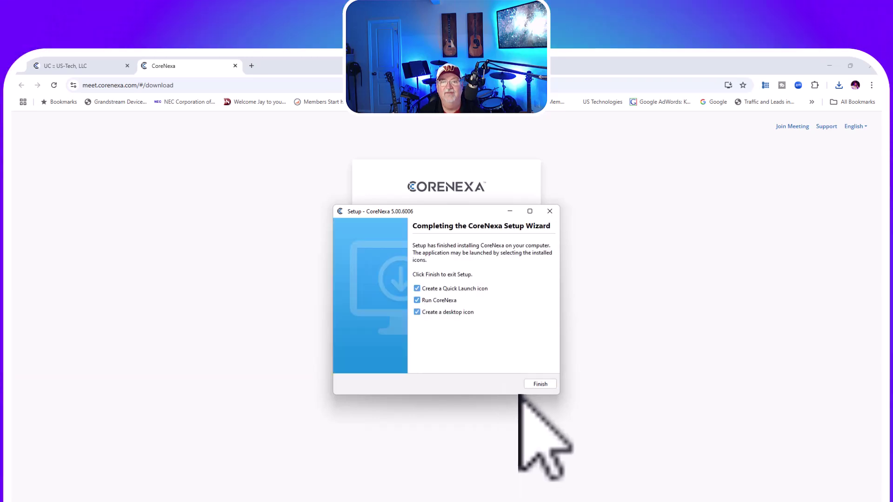
pyautogui.click(541, 384)
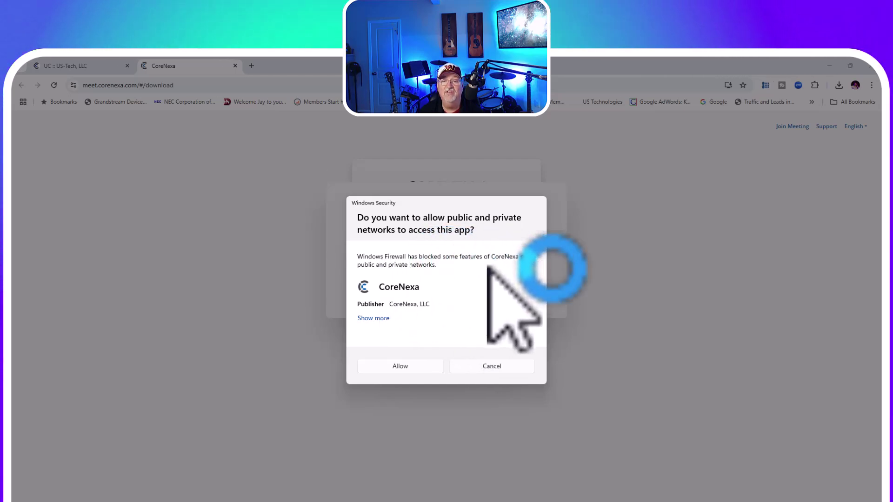
# Step: Allow CoreNexa network access, sign in with the portal account's e-mail and password, and maximize the window
pyautogui.click(400, 366)
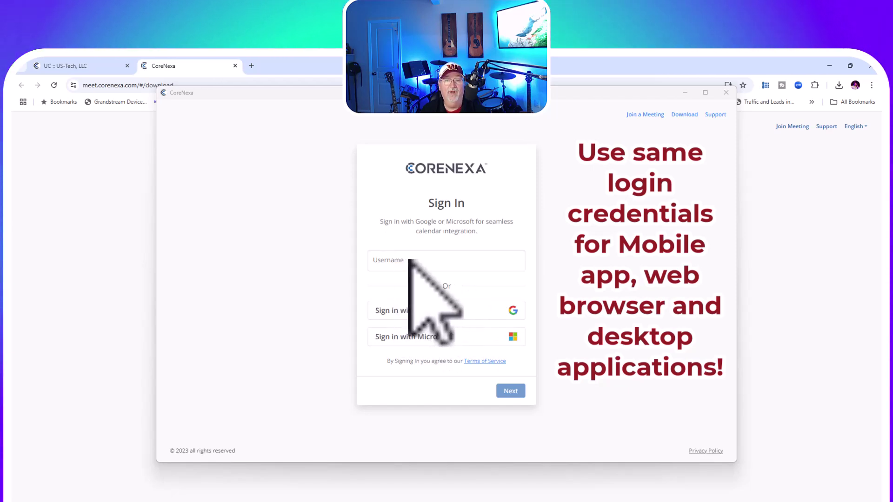
pyautogui.click(408, 263)
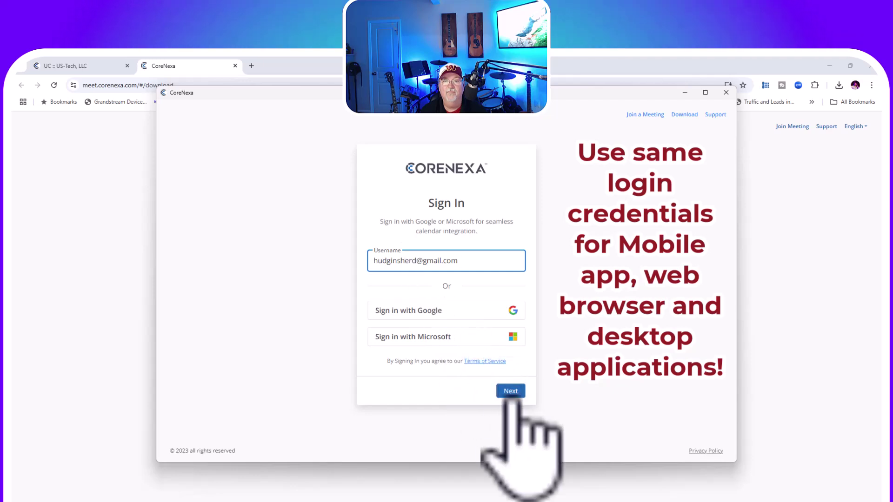
pyautogui.click(510, 391)
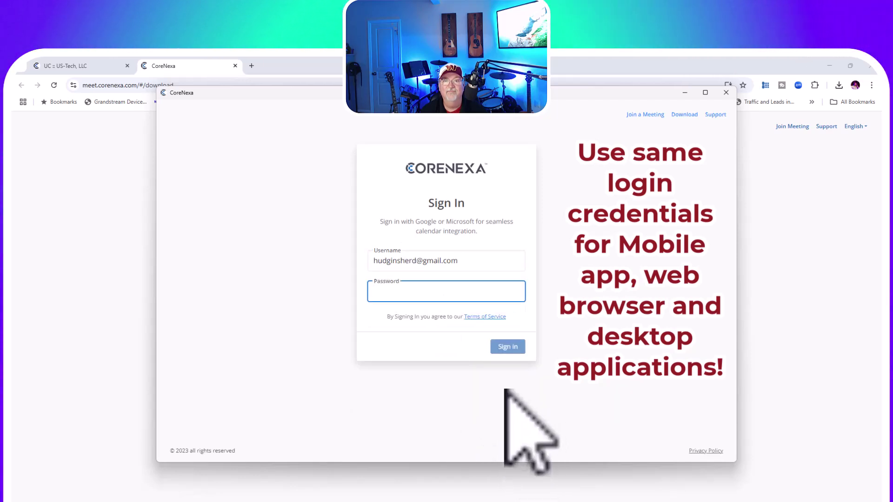
pyautogui.hotkey('ctrl', 'v')
pyautogui.click(508, 346)
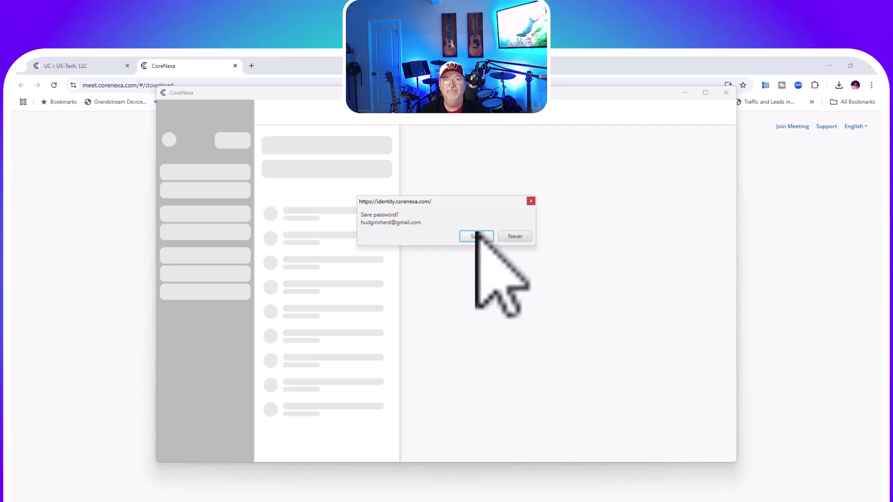
pyautogui.click(476, 237)
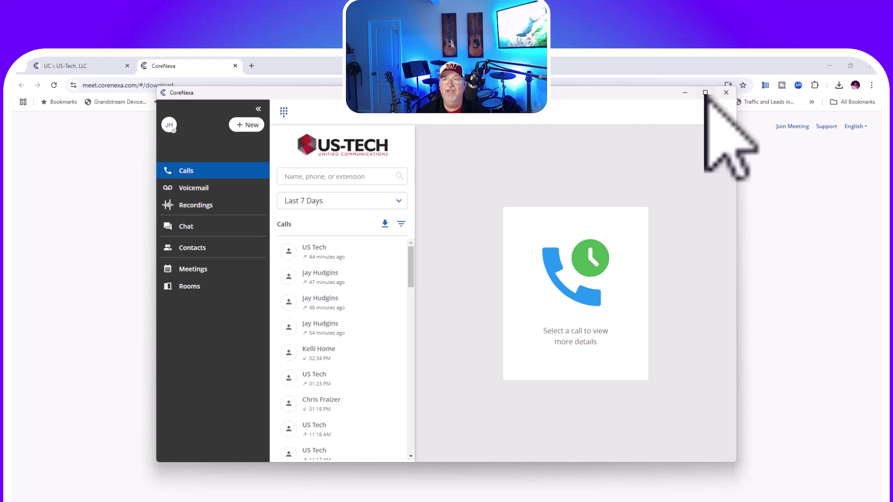
pyautogui.click(705, 93)
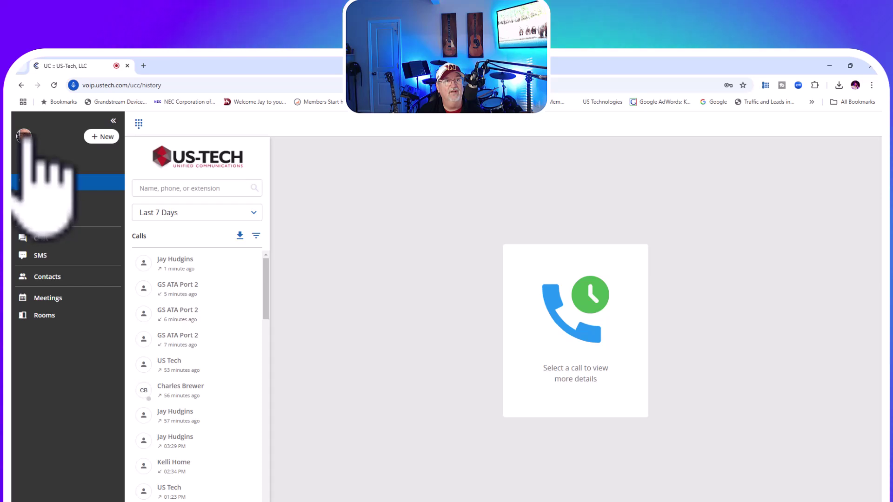
# Step: Cycle presence through Away, Out to Lunch, Do Not Disturb and Custom (cancelled), ending on Available
pyautogui.click(24, 136)
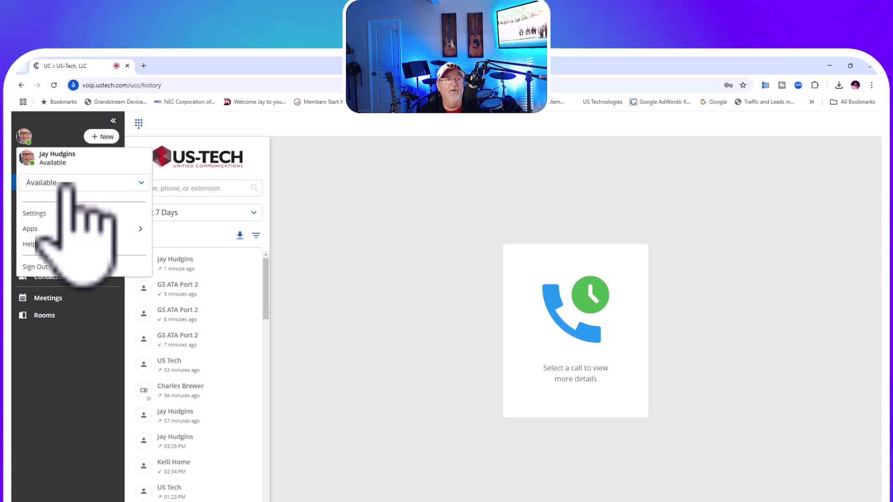
pyautogui.click(68, 184)
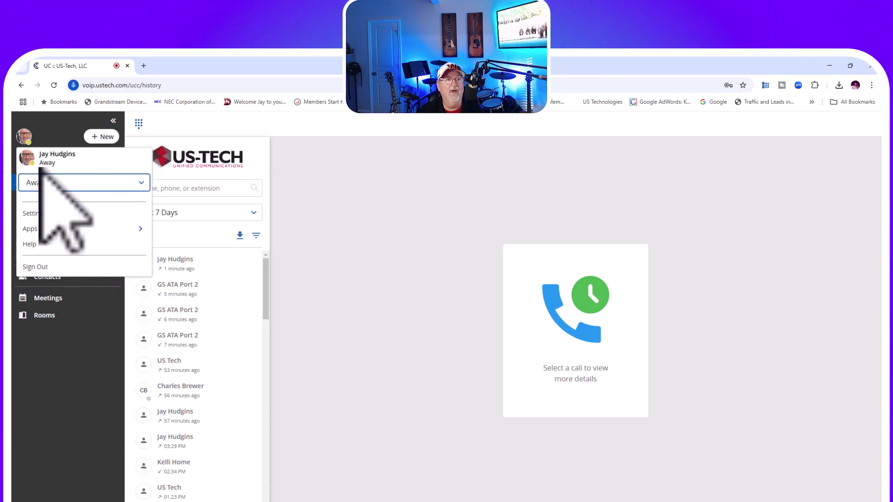
pyautogui.click(72, 182)
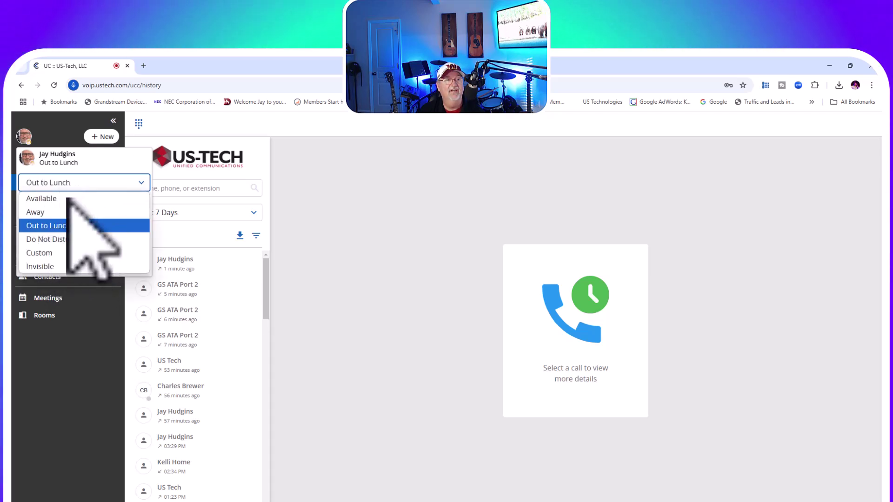
pyautogui.click(64, 240)
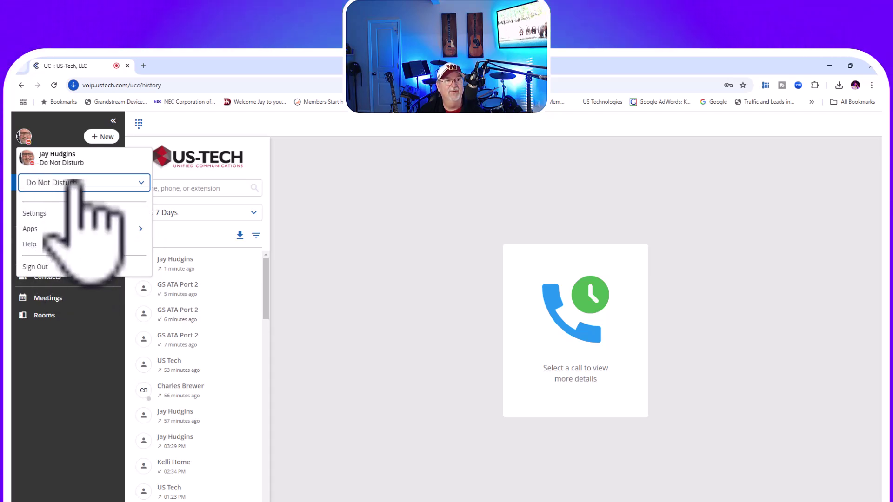
pyautogui.click(69, 253)
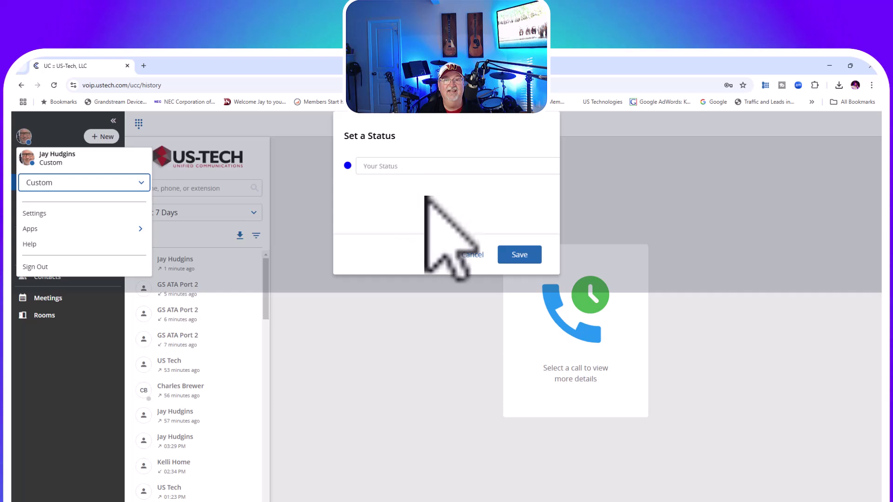
pyautogui.click(471, 255)
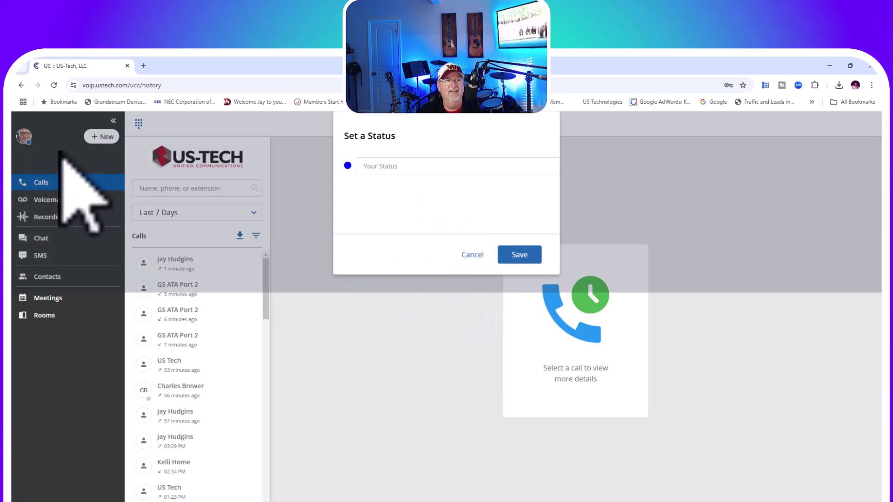
pyautogui.click(24, 135)
pyautogui.click(84, 182)
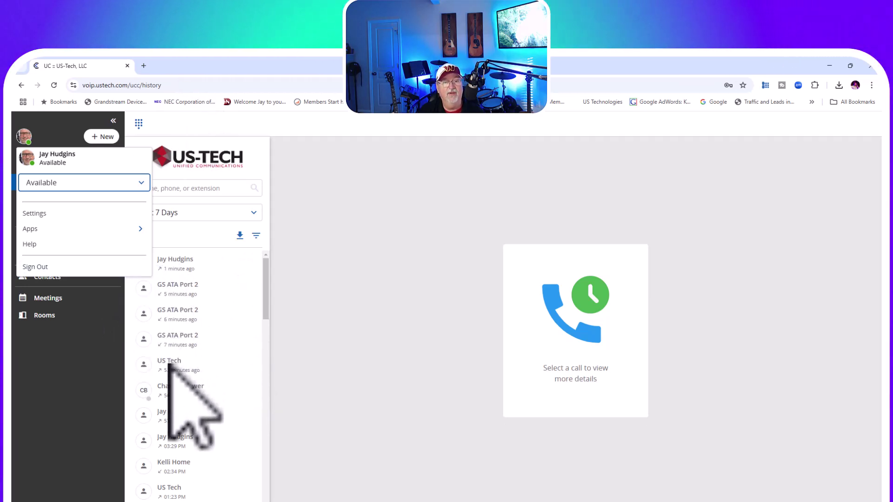
# Step: Look at the avatar menu's Apps list and the dialpad, then go to the Voicemail inbox
pyautogui.click(49, 229)
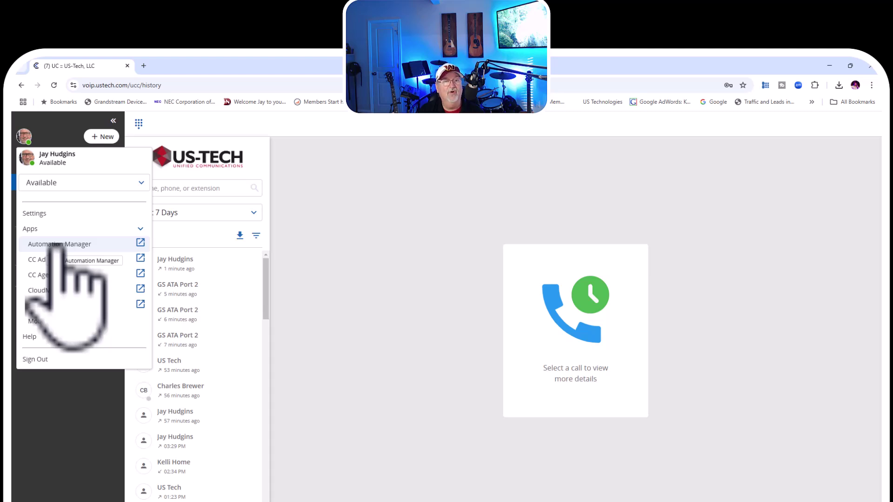
pyautogui.click(398, 292)
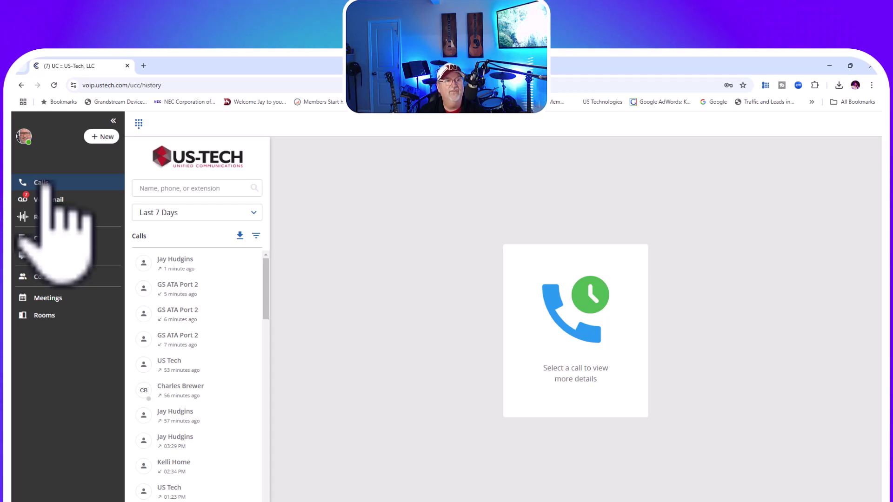
pyautogui.click(138, 123)
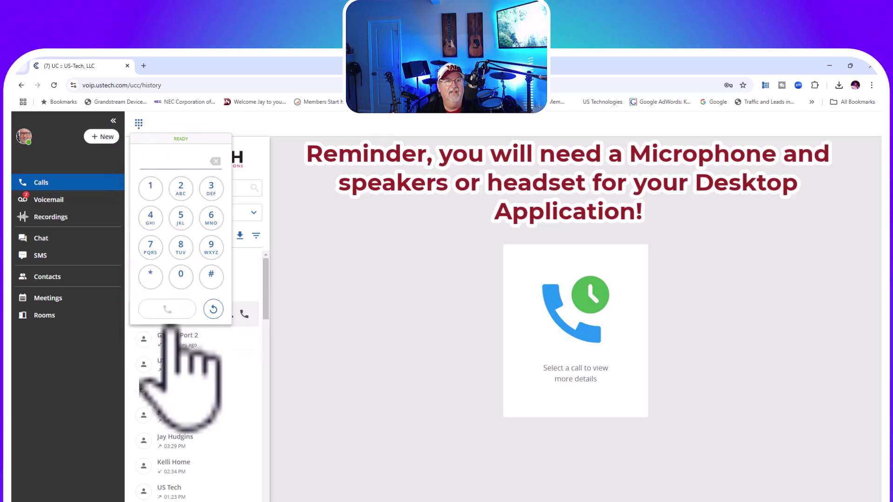
pyautogui.click(55, 200)
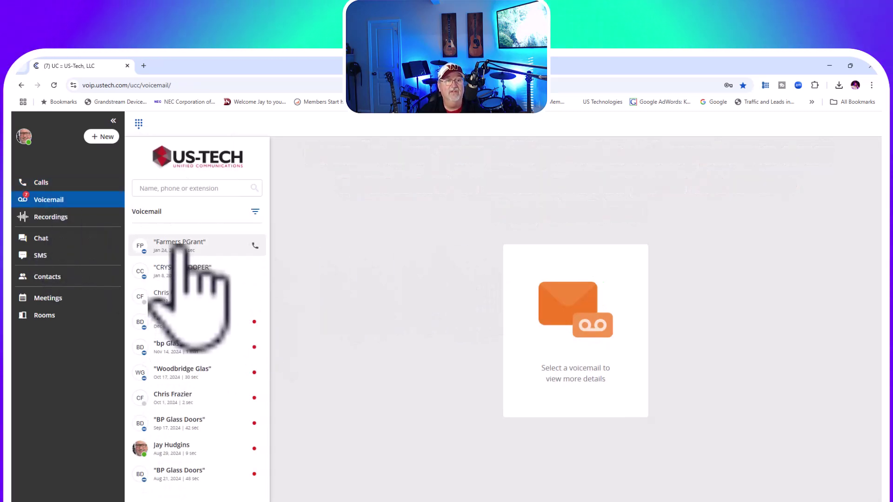
# Step: Open the Jan 24, 2025 voicemail, play its message, then pause it
pyautogui.click(179, 244)
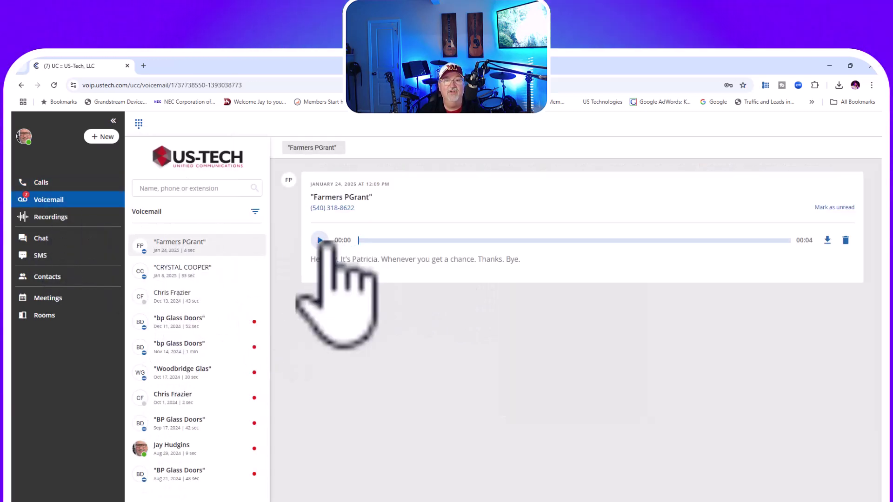
pyautogui.click(320, 240)
pyautogui.click(320, 239)
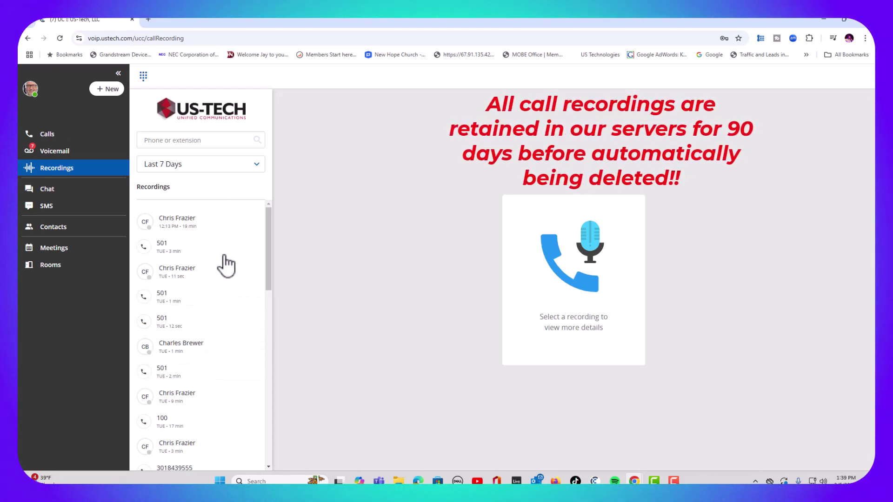
# Step: Filter recordings to a custom 1/29/2025–2/5/2025 range and open the Feb 5, 12:13 PM recording
pyautogui.click(182, 165)
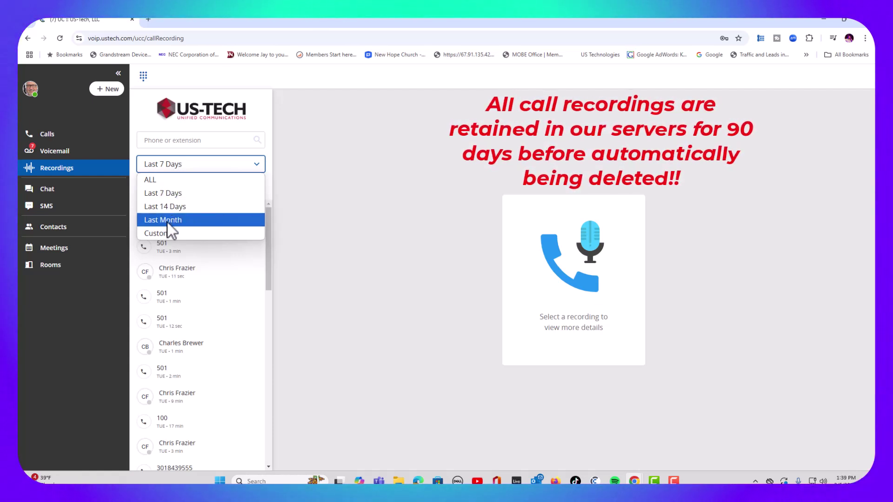
pyautogui.click(156, 234)
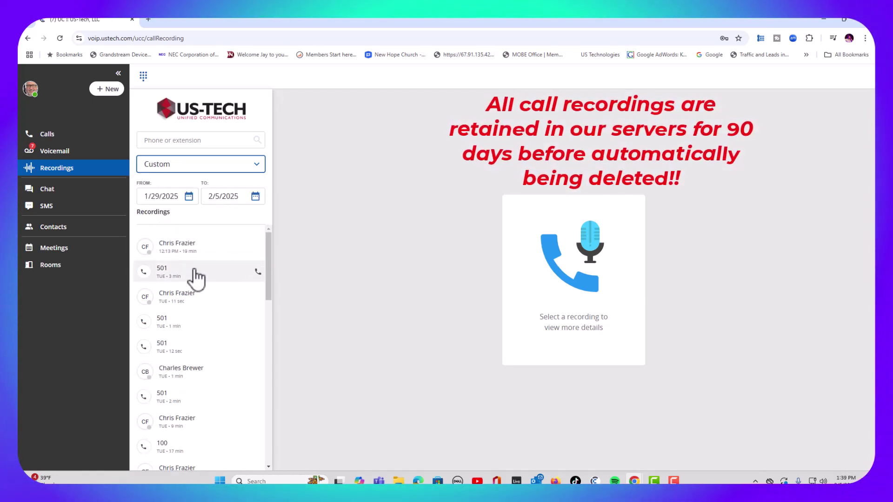
pyautogui.click(175, 247)
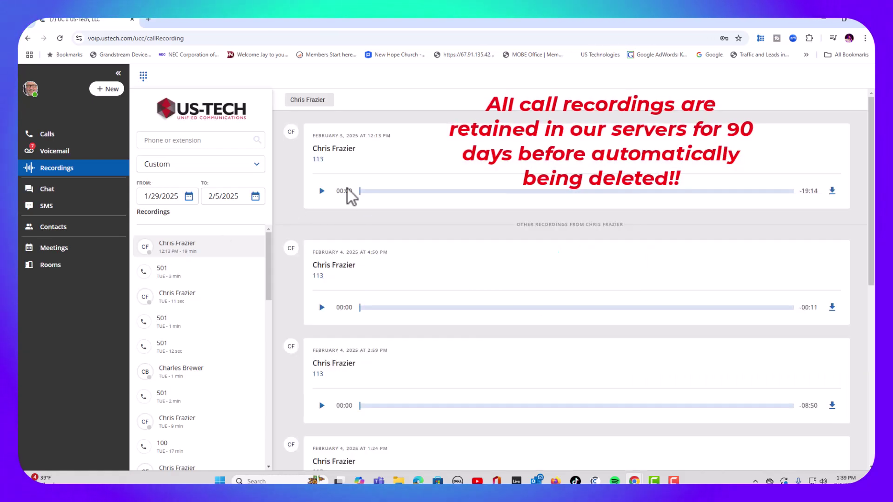
pyautogui.click(321, 190)
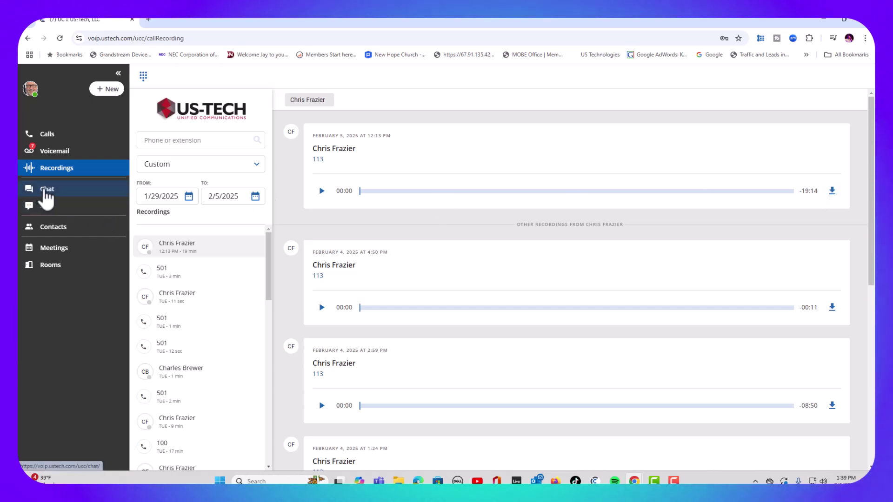
# Step: Send 'howdy sir' in the existing Chat conversation
pyautogui.click(46, 190)
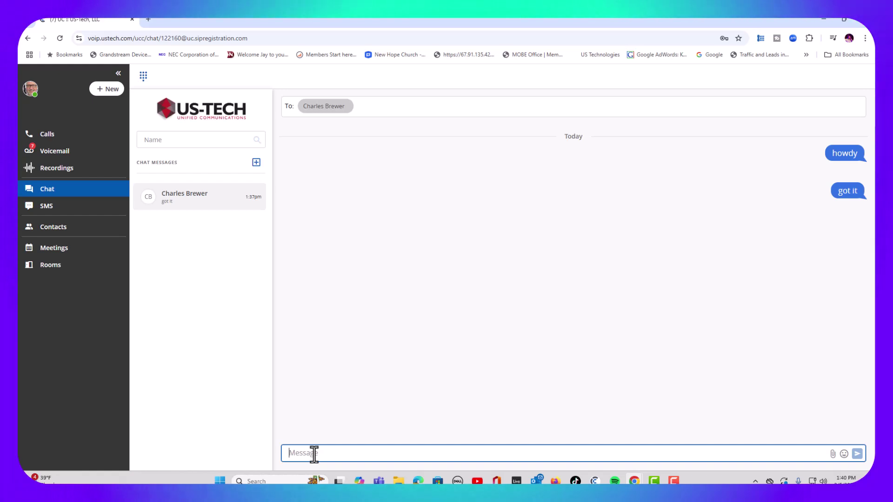
pyautogui.write('how')
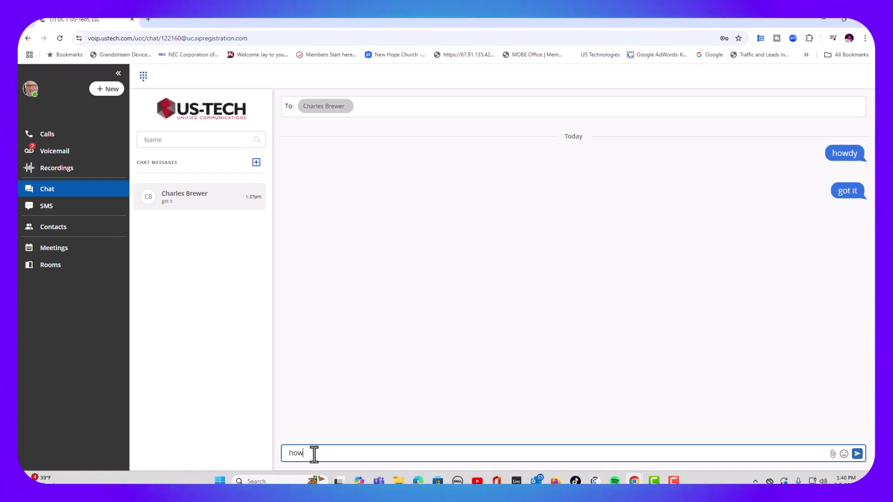
pyautogui.write('dy sir')
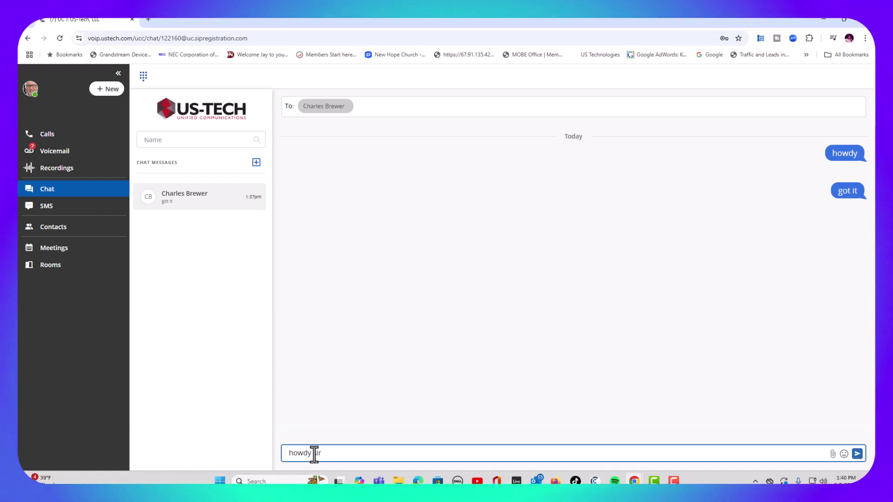
pyautogui.press('Return')
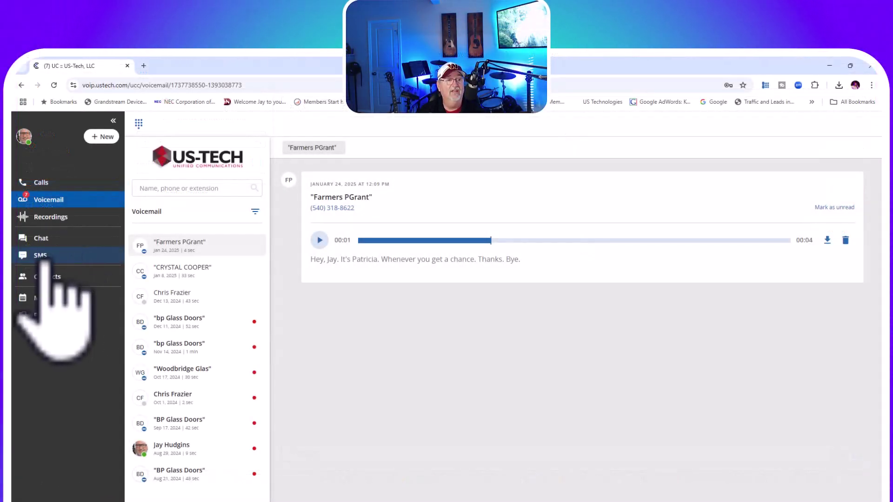
# Step: Browse SMS, including the new-message form and the top conversation, then go to Contacts
pyautogui.click(40, 255)
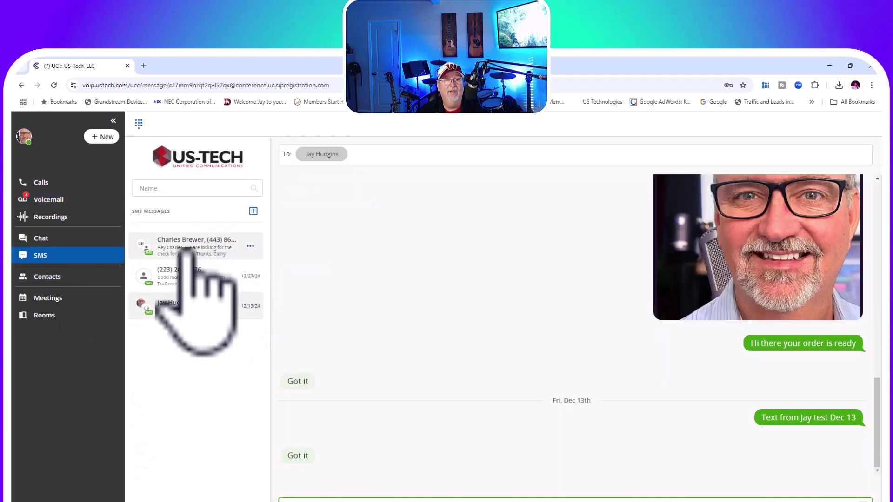
pyautogui.click(253, 210)
pyautogui.click(204, 248)
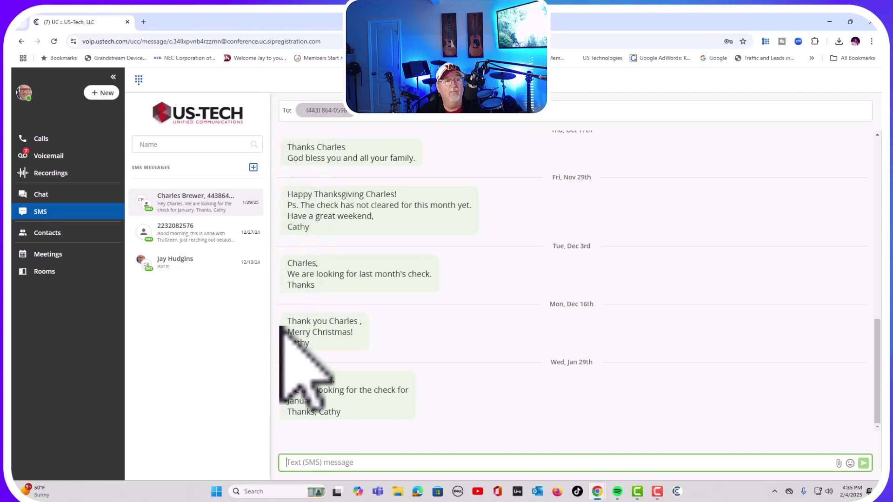
pyautogui.click(41, 233)
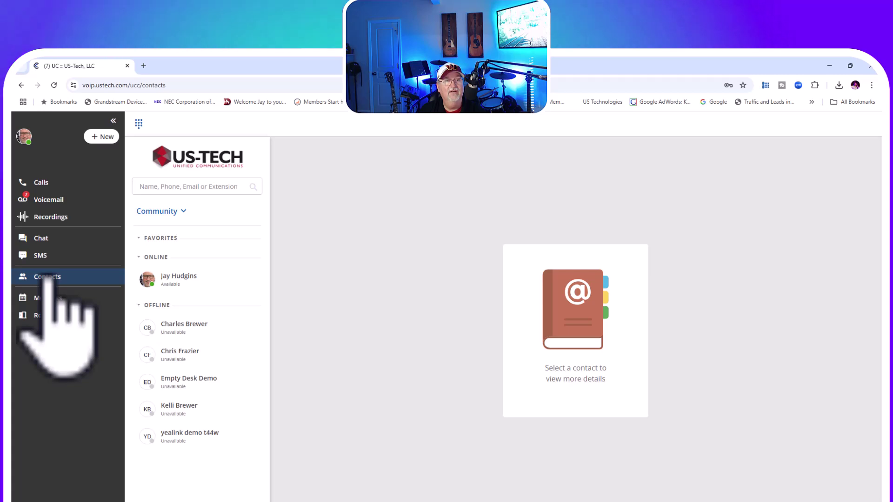
# Step: Switch the contacts list to Personal, then open and cancel the Add Contact form
pyautogui.click(188, 213)
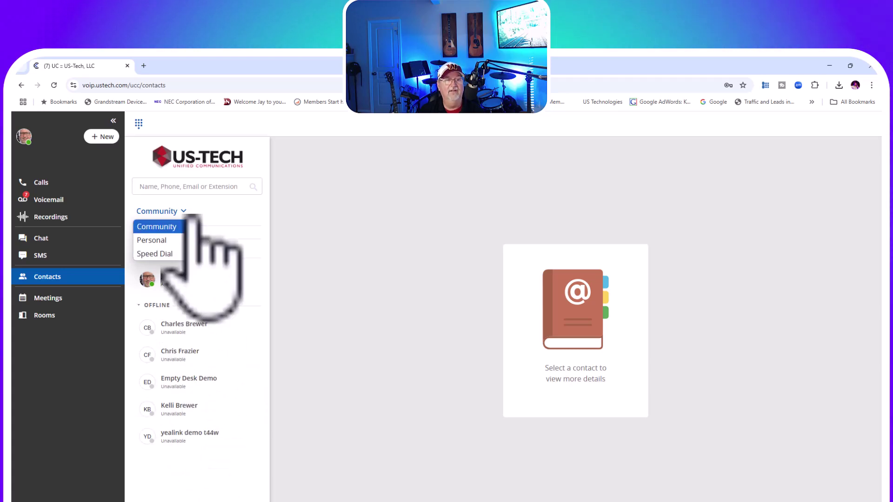
pyautogui.click(164, 240)
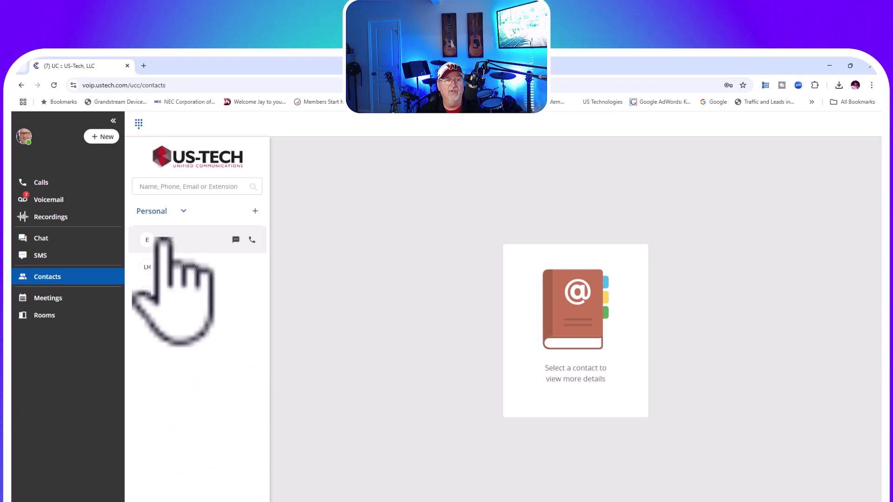
pyautogui.click(255, 211)
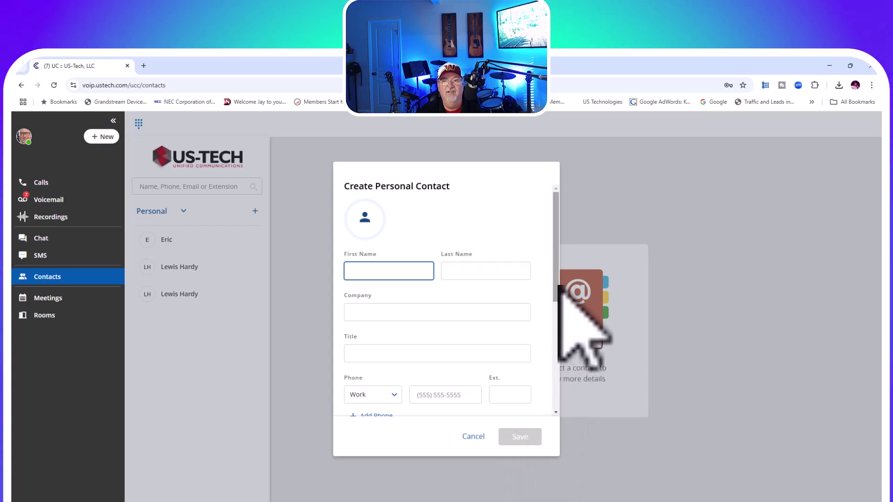
pyautogui.scroll(-2, 558, 321)
pyautogui.moveTo(553, 326); pyautogui.dragTo(553, 200)
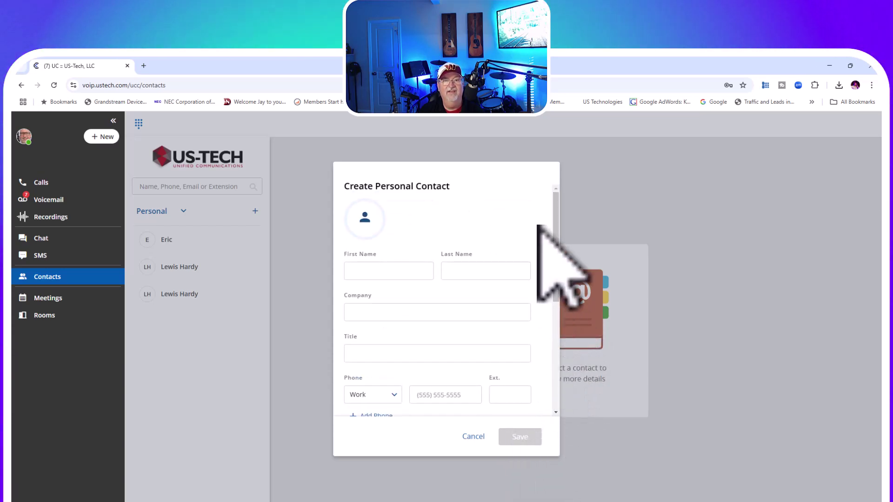
pyautogui.click(184, 216)
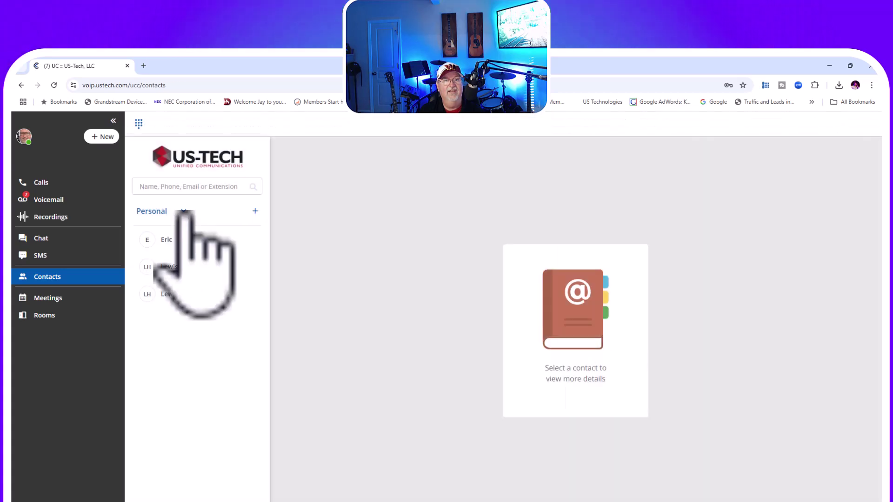
# Step: Switch to Speed Dial and add a new speed dial entry, number 2
pyautogui.click(165, 254)
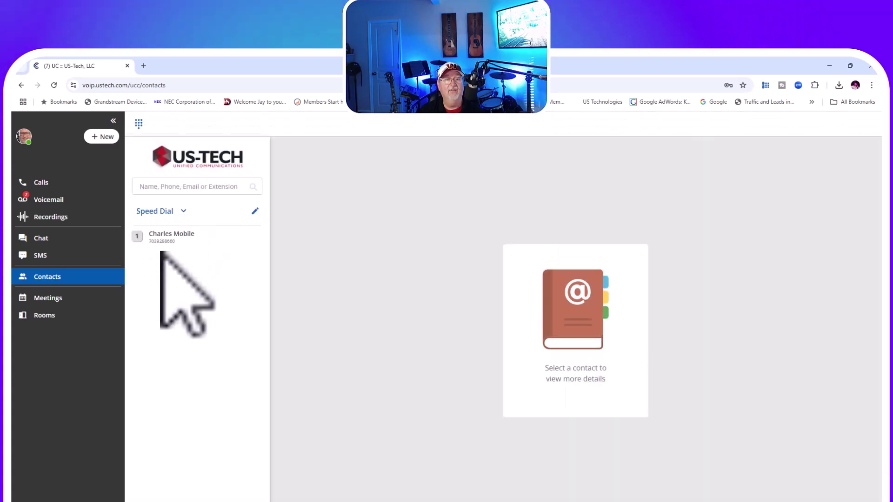
pyautogui.click(255, 211)
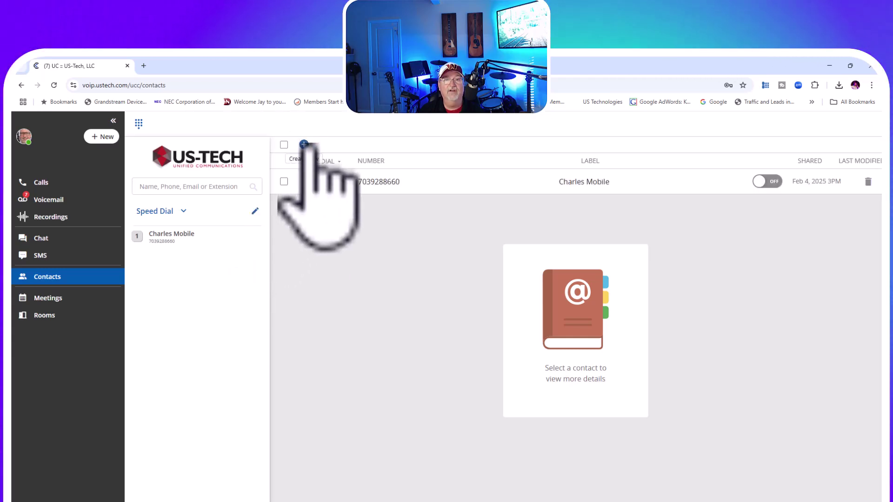
pyautogui.click(304, 144)
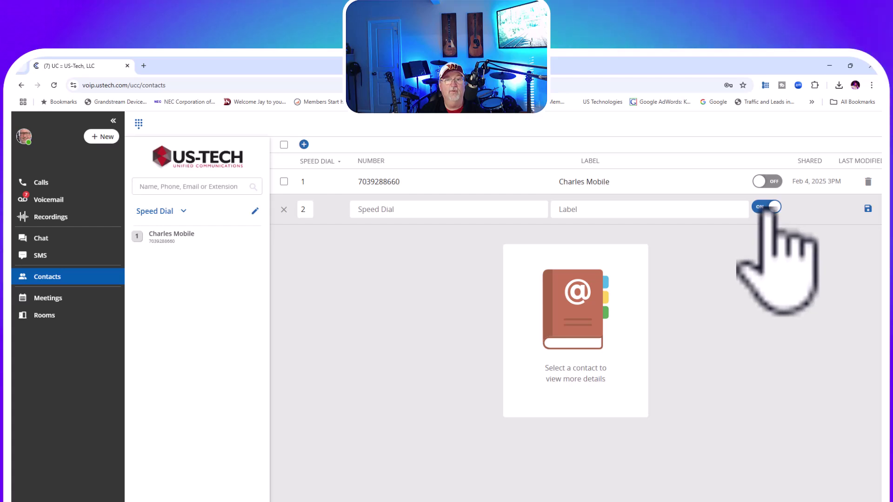
# Step: Turn off sharing for the new speed dial, then start an instant meeting from Meetings
pyautogui.click(769, 207)
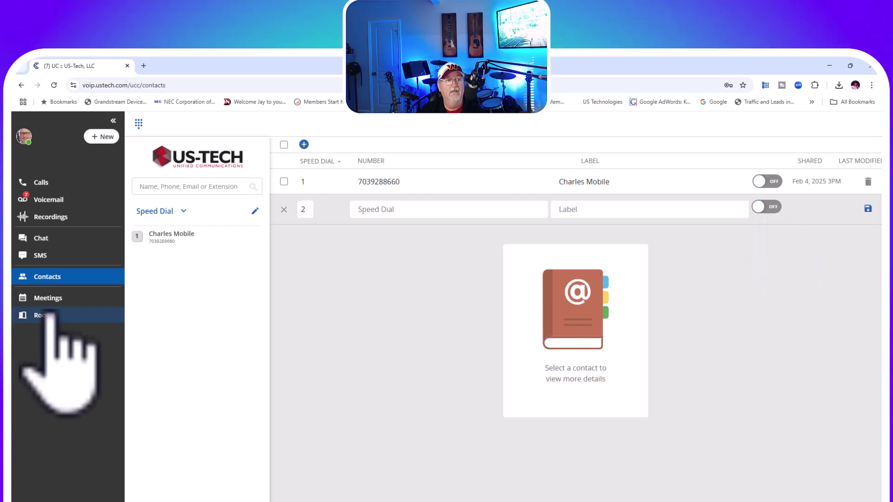
pyautogui.click(49, 298)
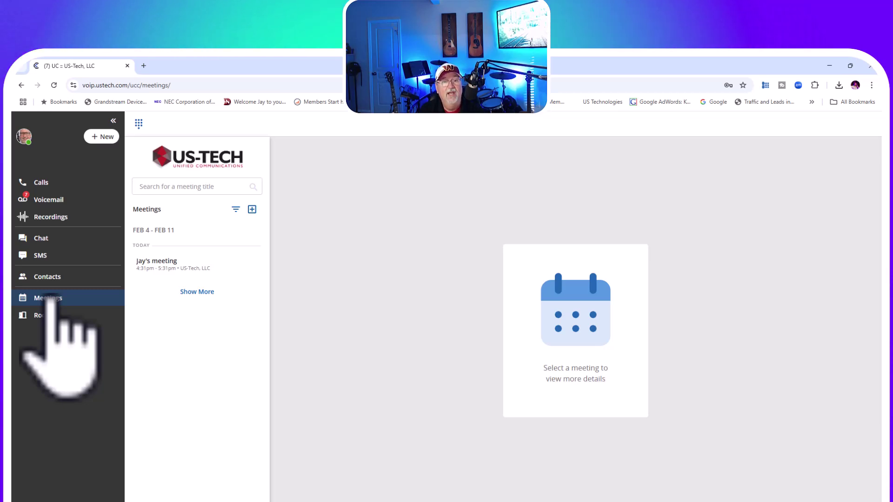
pyautogui.click(252, 210)
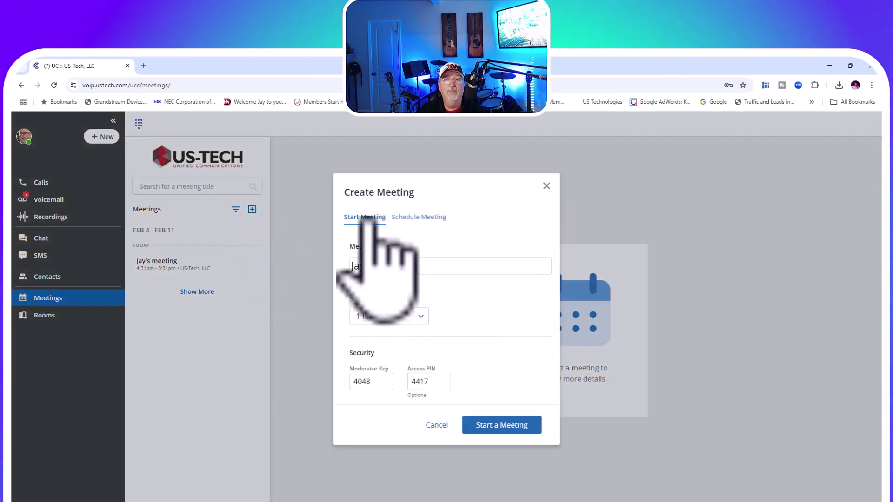
pyautogui.click(503, 424)
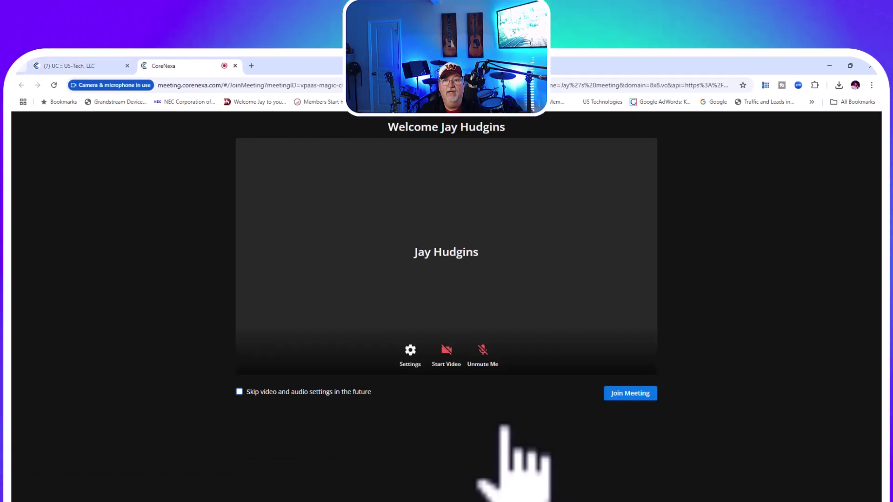
# Step: Try the camera and microphone preview, then join the meeting with the microphone muted
pyautogui.click(448, 350)
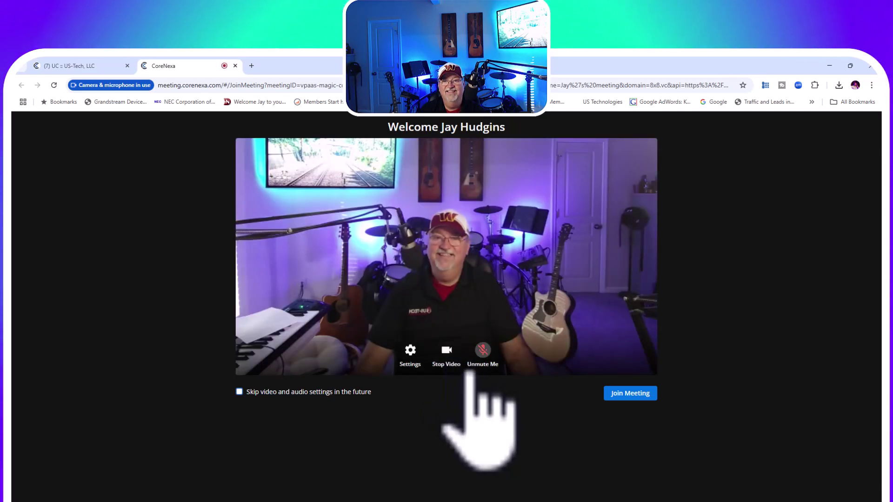
pyautogui.click(484, 353)
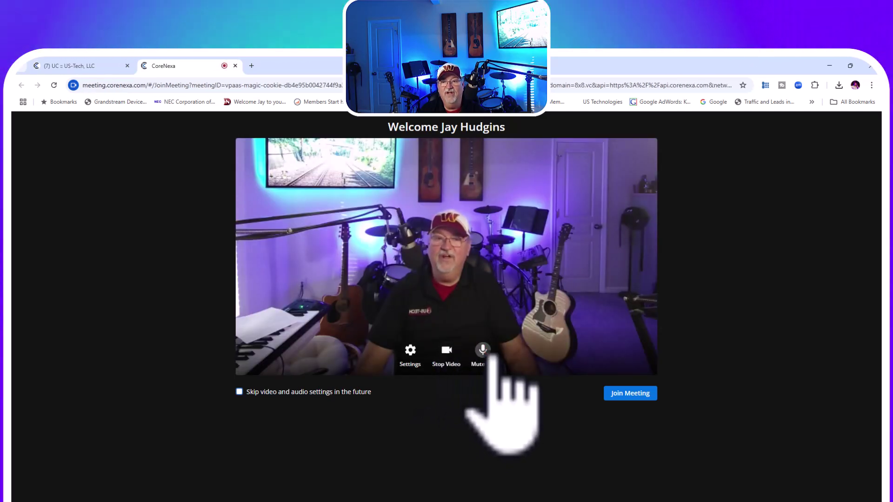
pyautogui.click(485, 353)
pyautogui.click(447, 351)
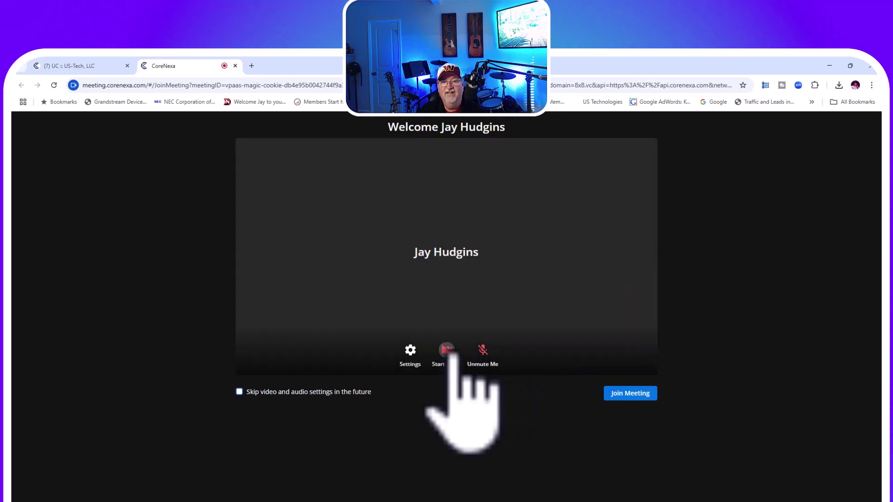
pyautogui.click(635, 394)
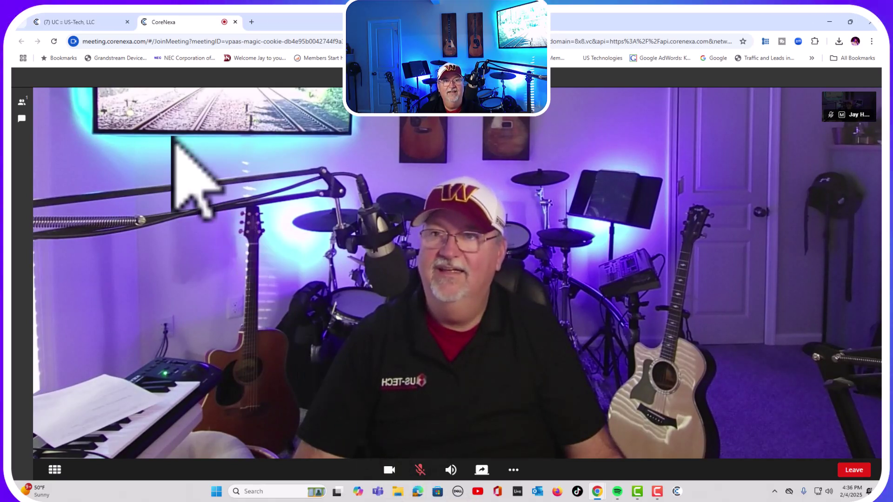
pyautogui.click(21, 119)
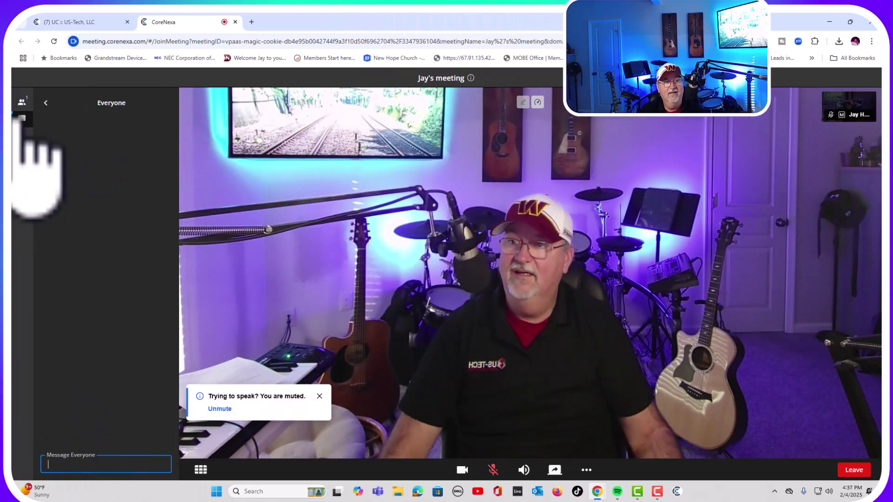
pyautogui.click(22, 118)
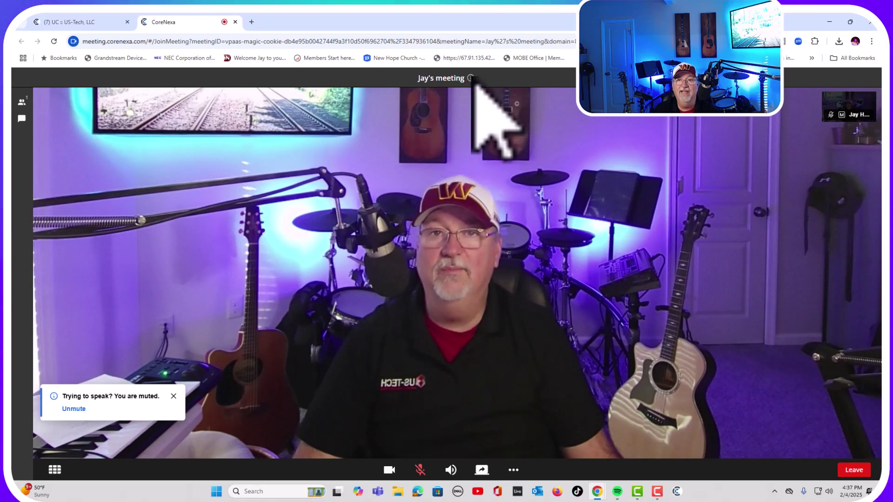
pyautogui.click(471, 77)
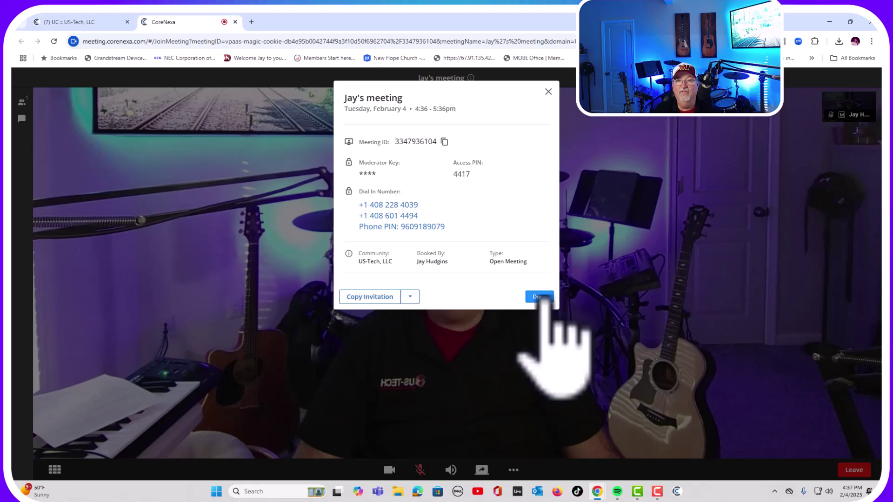
pyautogui.click(541, 297)
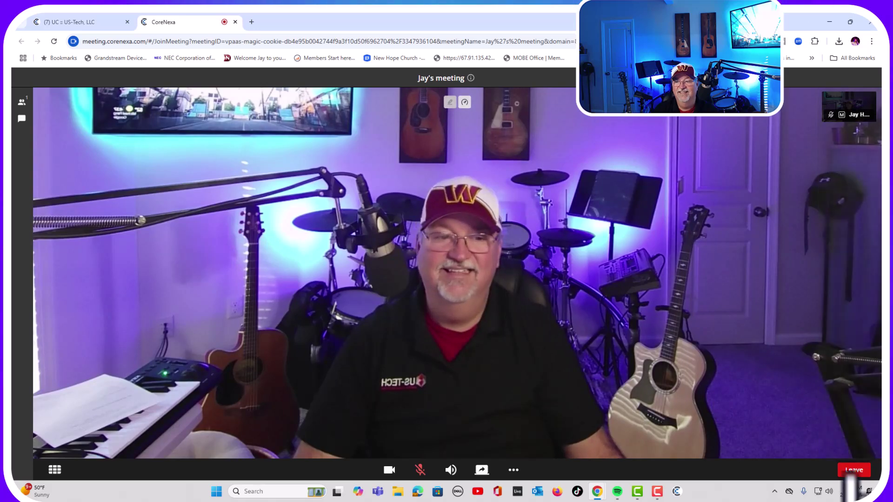
# Step: Close the meeting tab and open a room's details back in the portal
pyautogui.hotkey('ctrl', 'w')
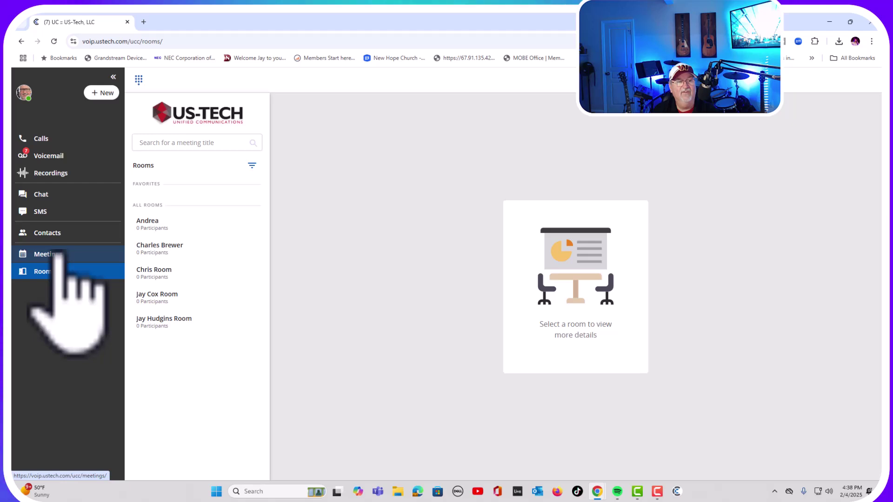
pyautogui.click(159, 248)
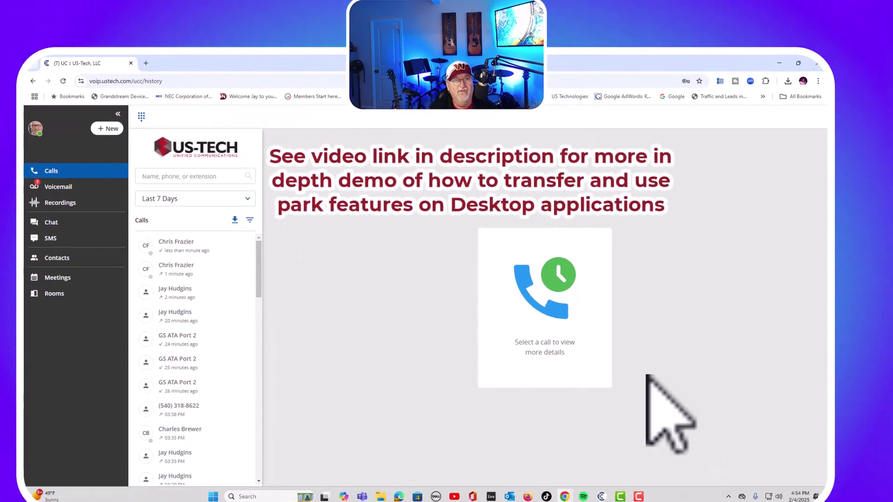
# Step: Dial extension 501 on the dialpad and place the call
pyautogui.click(141, 115)
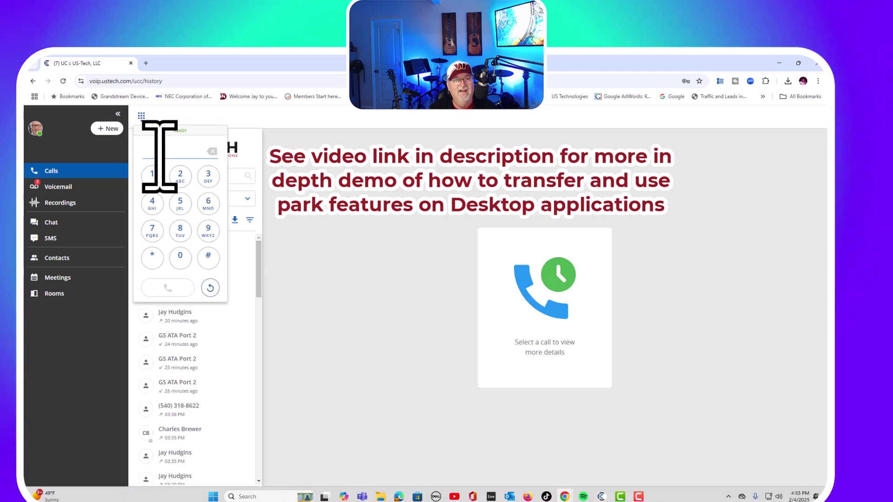
pyautogui.click(180, 204)
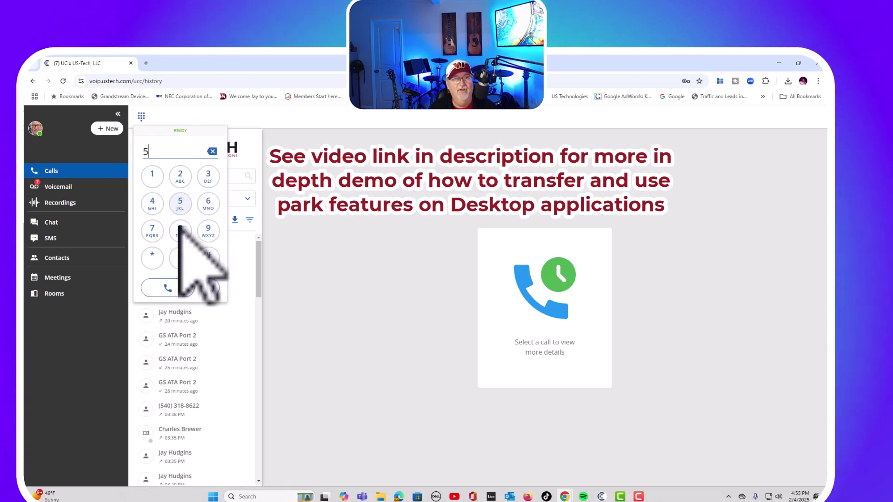
pyautogui.click(152, 176)
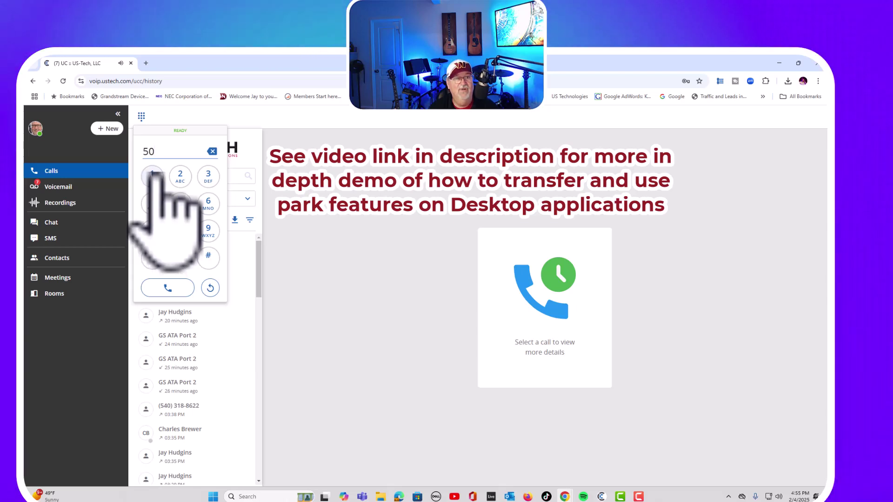
pyautogui.click(167, 288)
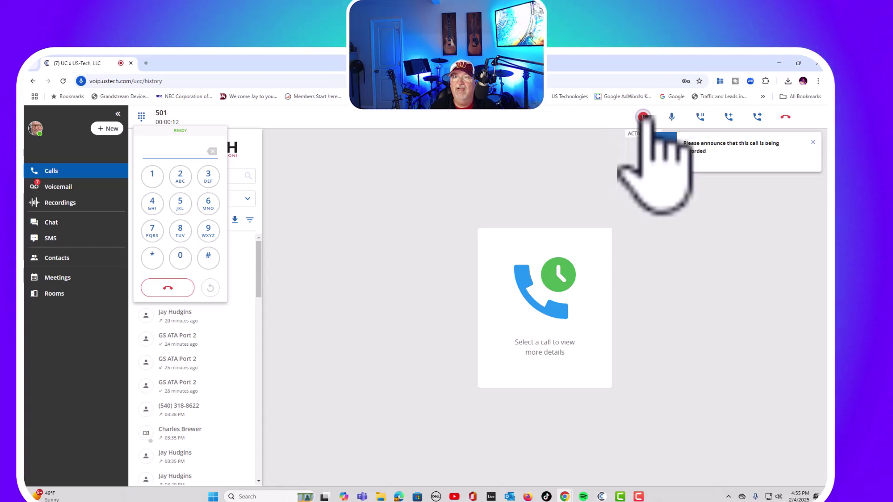
# Step: Dismiss the recording notice, test mute, take the call off hold, and bring up Add Call
pyautogui.click(686, 161)
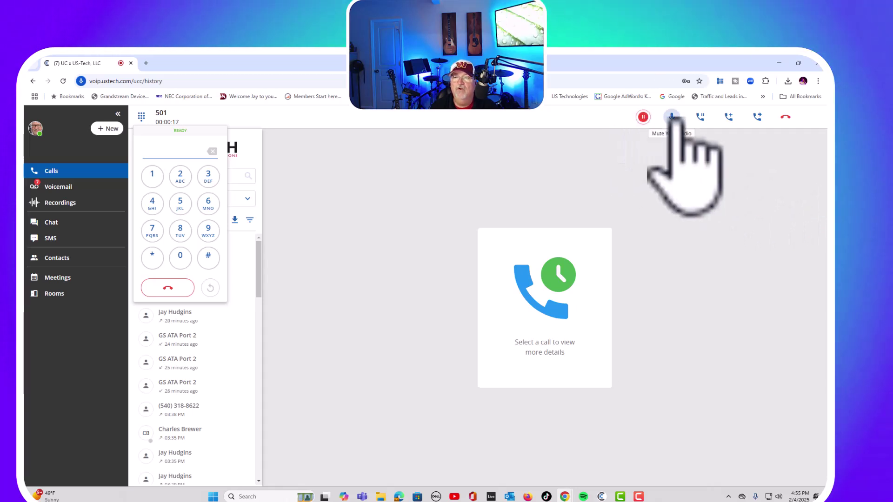
pyautogui.click(672, 118)
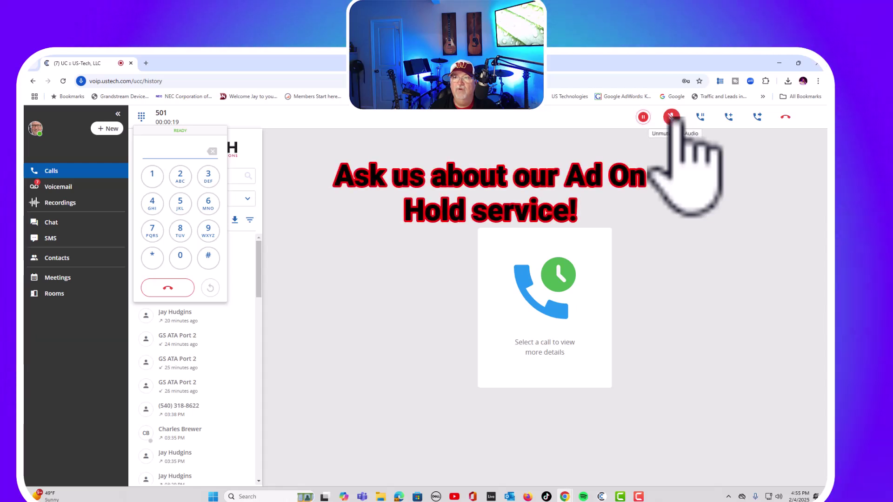
pyautogui.click(672, 118)
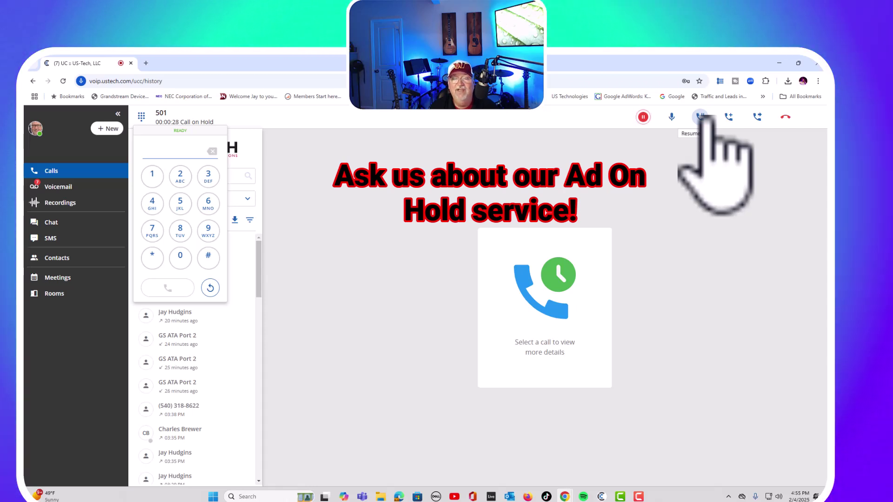
pyautogui.click(700, 117)
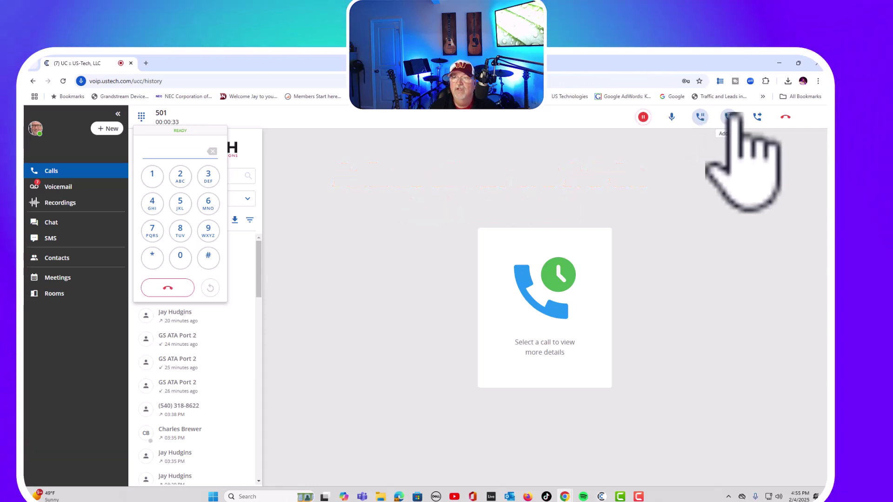
pyautogui.click(728, 117)
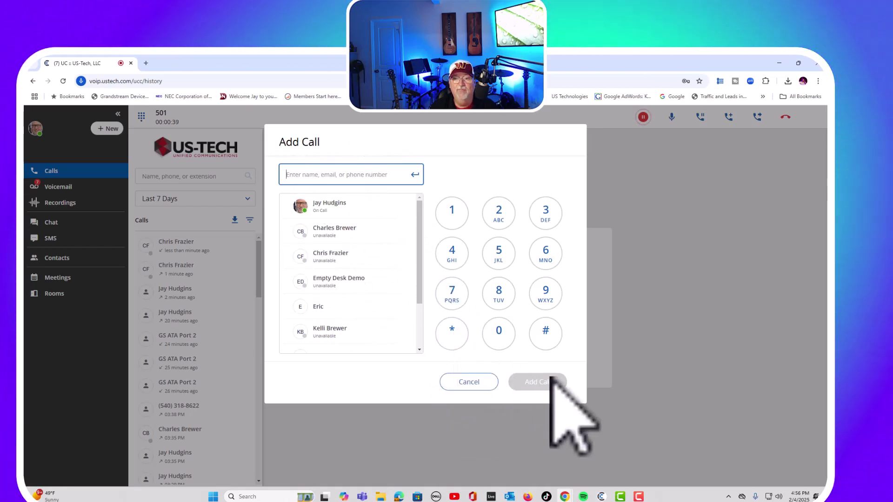
# Step: Close Add Call and begin a blind transfer of the call to extension 104
pyautogui.press('Escape')
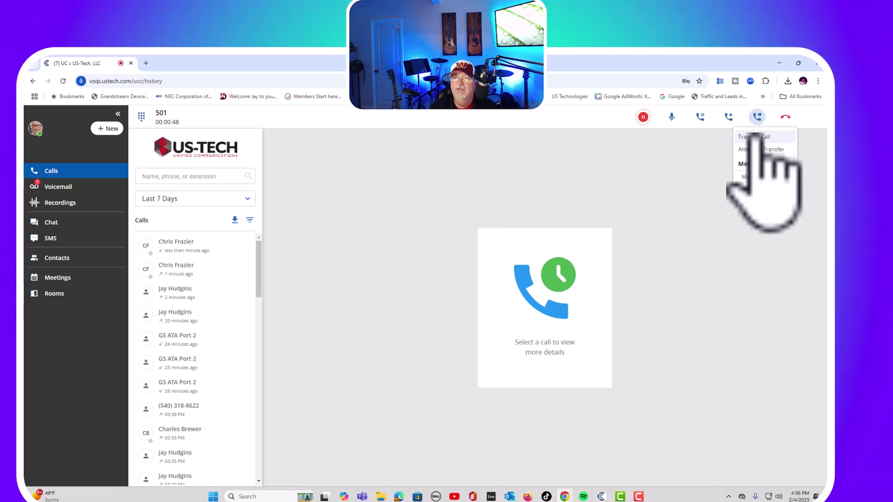
pyautogui.click(753, 137)
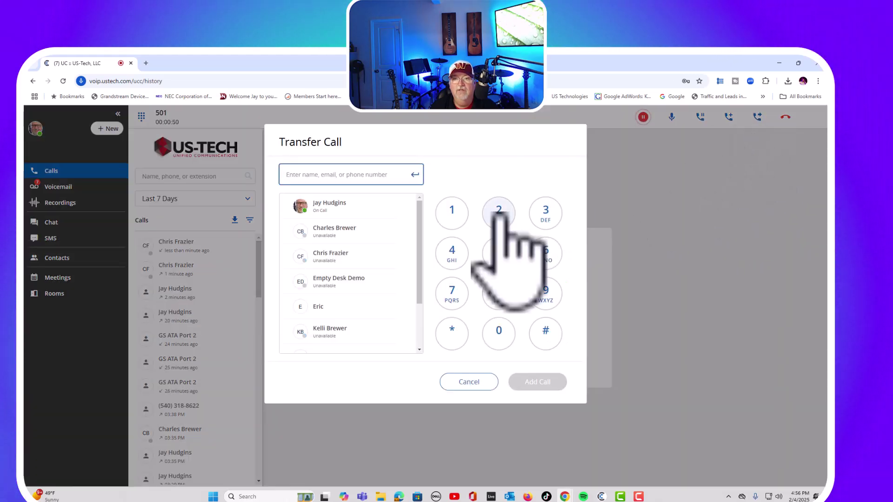
pyautogui.click(452, 213)
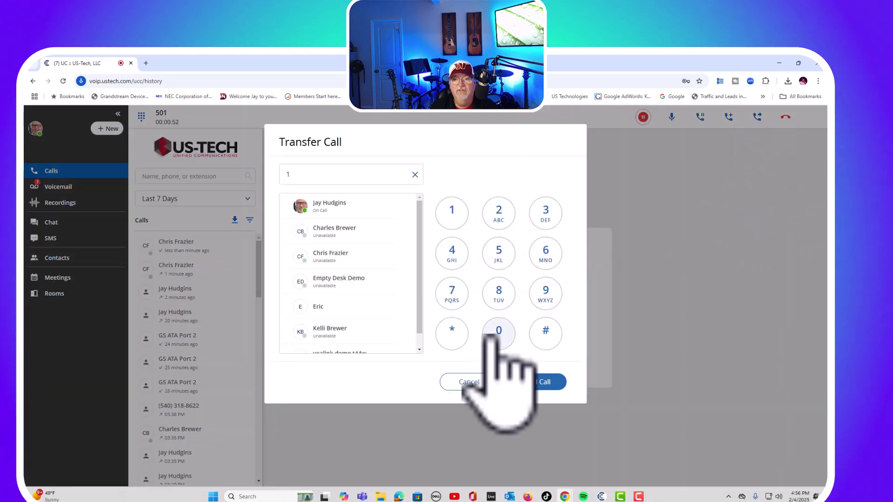
pyautogui.click(499, 333)
pyautogui.click(452, 254)
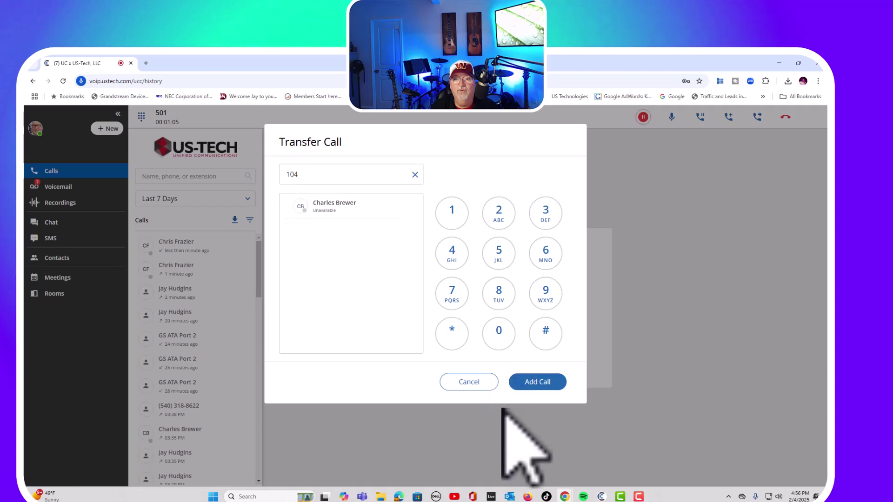
# Step: Cancel the blind transfer and choose Attended Transfer instead
pyautogui.click(469, 381)
pyautogui.click(757, 117)
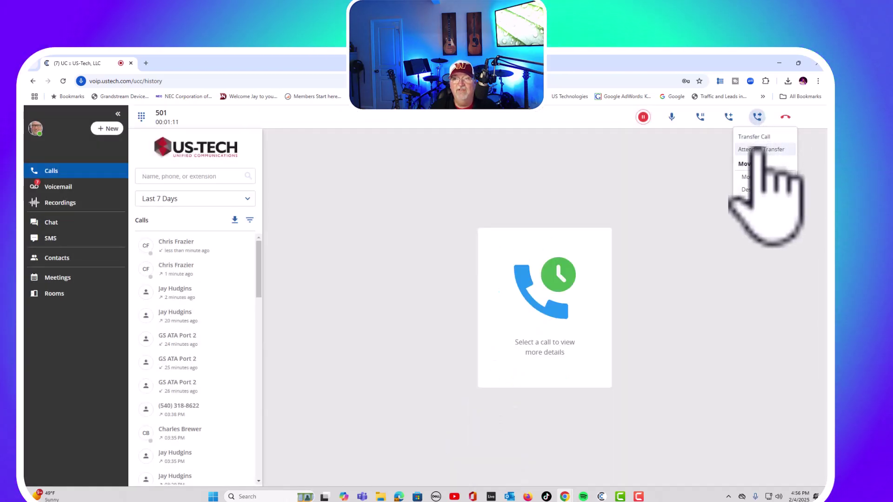
pyautogui.click(757, 149)
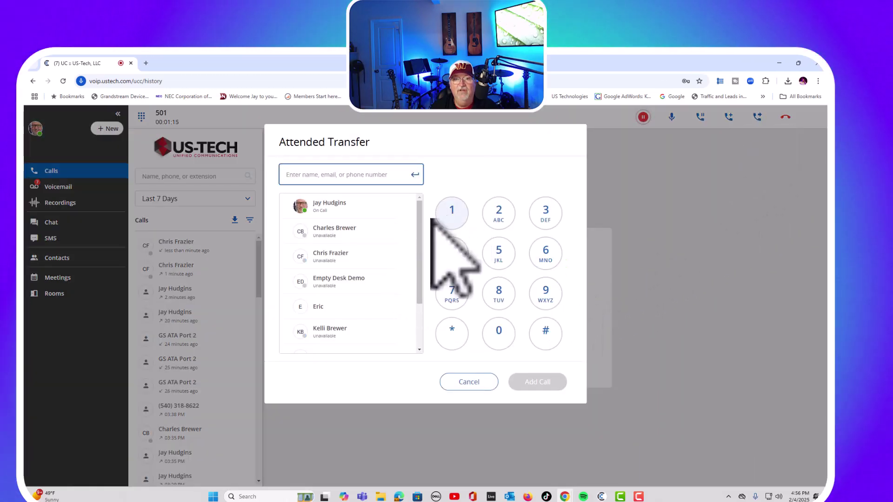
# Step: Enter extension 104 in the Attended Transfer dialog, then hang up the call to 501
pyautogui.click(453, 211)
pyautogui.click(498, 332)
pyautogui.click(453, 253)
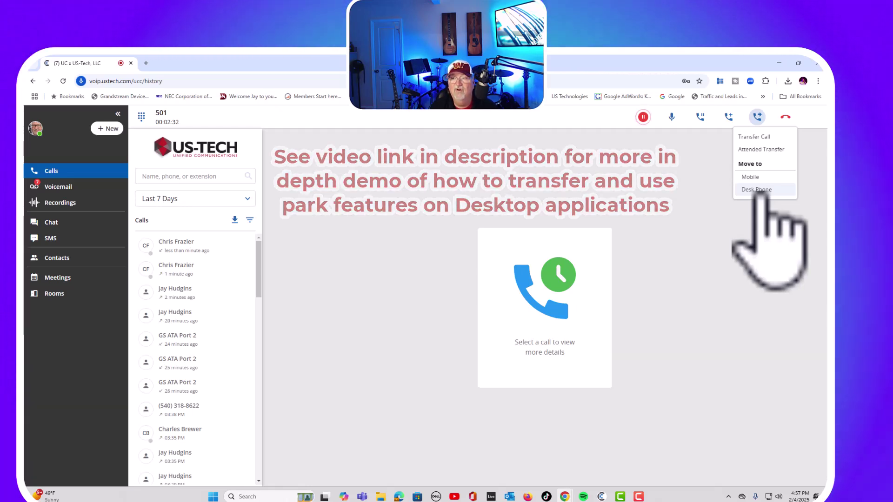
pyautogui.click(784, 117)
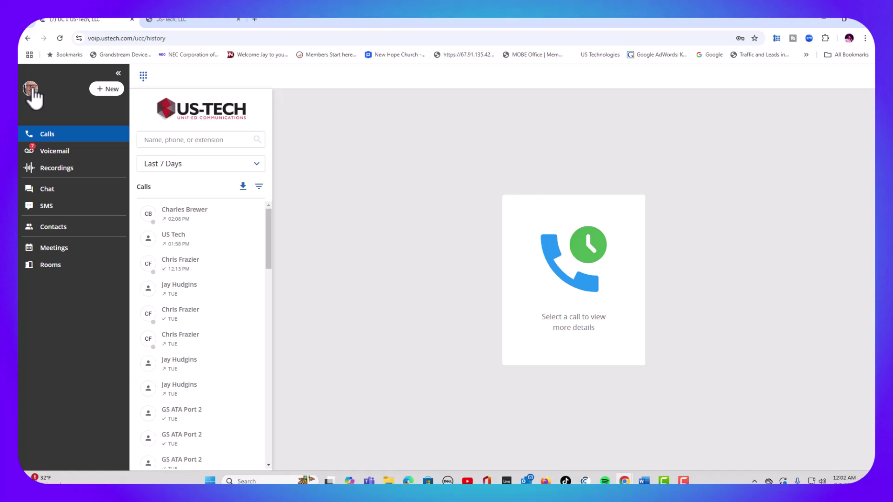
# Step: Open the account menu and expand the list of available apps
pyautogui.click(31, 89)
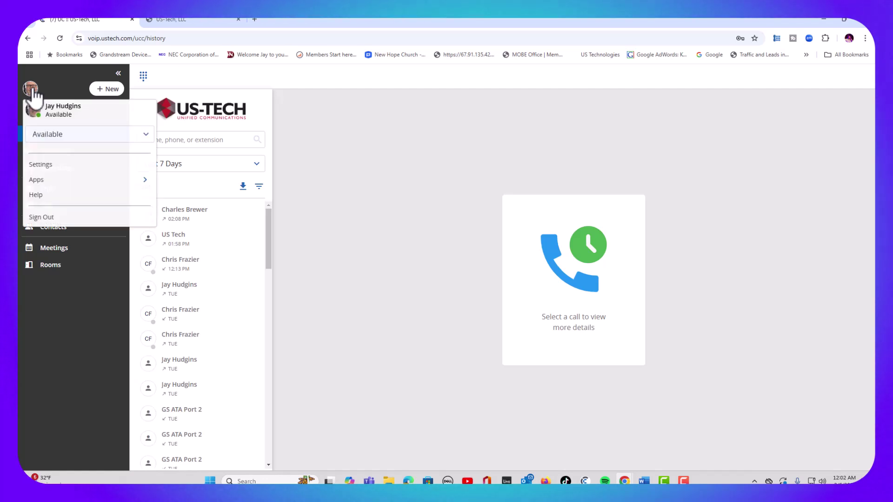
pyautogui.click(42, 181)
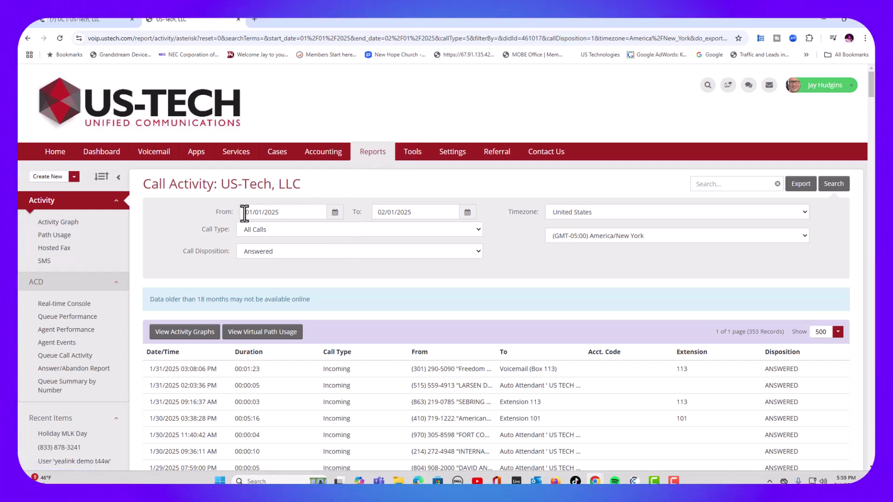
# Step: Filter the report to All Calls for type and disposition, then go to Account Settings
pyautogui.click(409, 230)
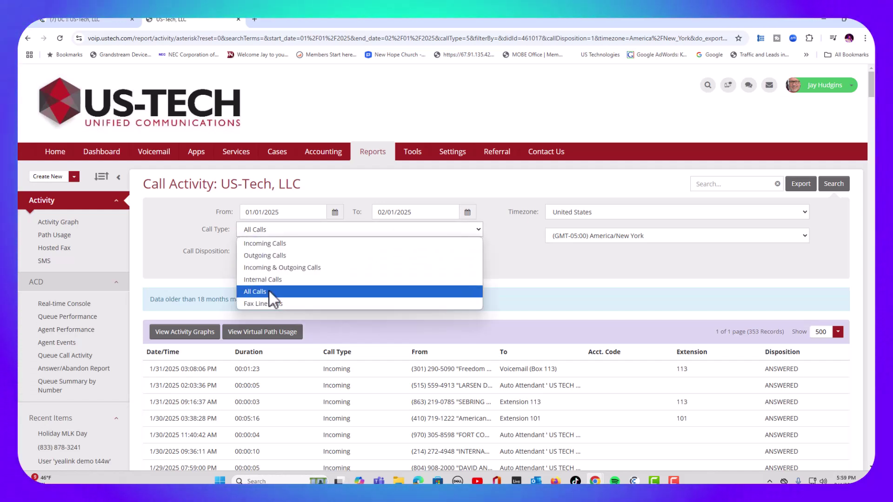
pyautogui.click(286, 231)
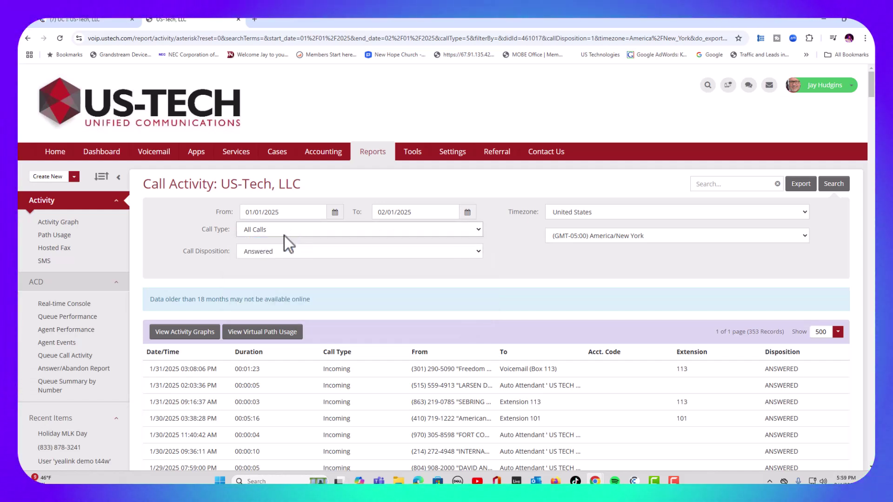
pyautogui.click(288, 254)
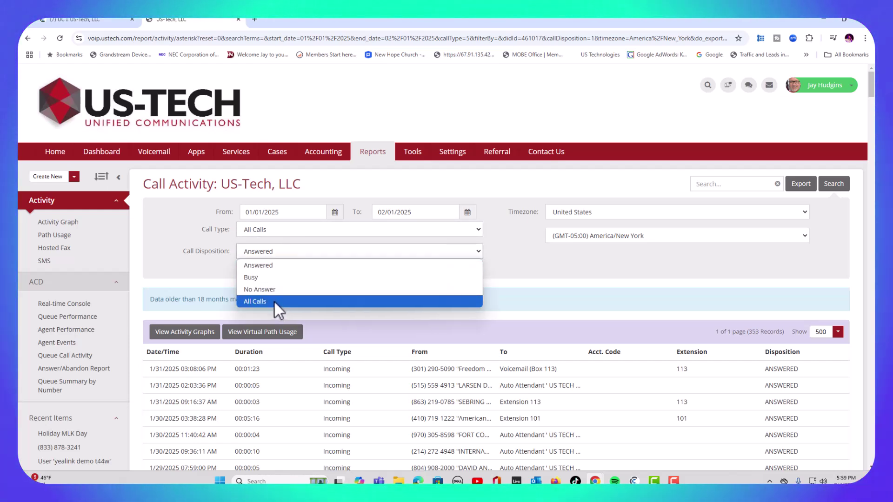
pyautogui.click(273, 302)
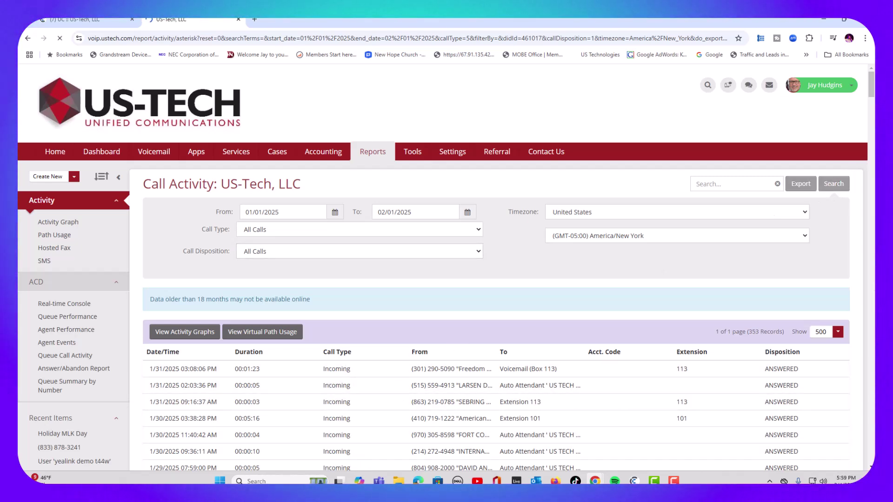
pyautogui.scroll(-2, 872, 104)
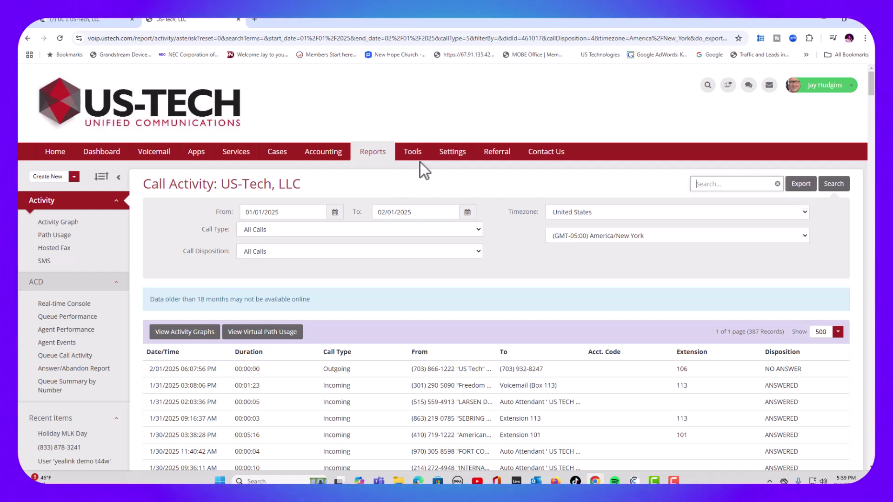
pyautogui.click(462, 160)
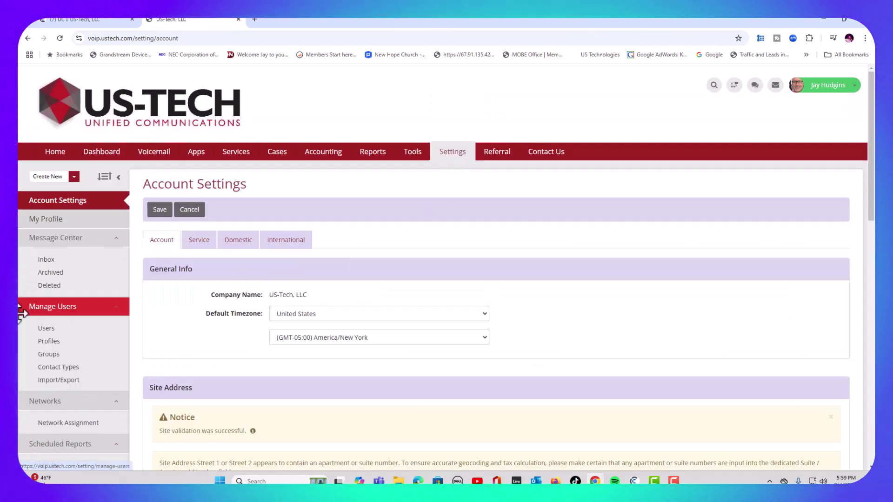
# Step: Open the Users list and scroll through the owner's role, general settings and extensions
pyautogui.click(46, 328)
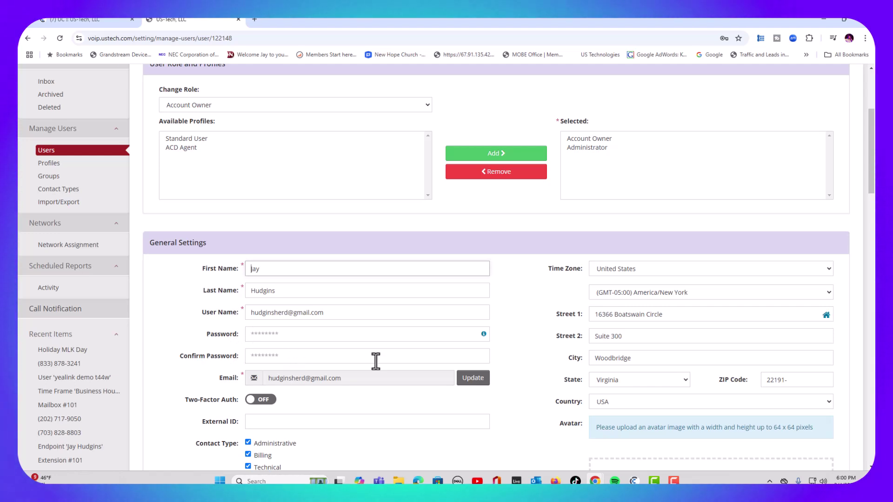
pyautogui.moveTo(873, 165); pyautogui.dragTo(872, 385)
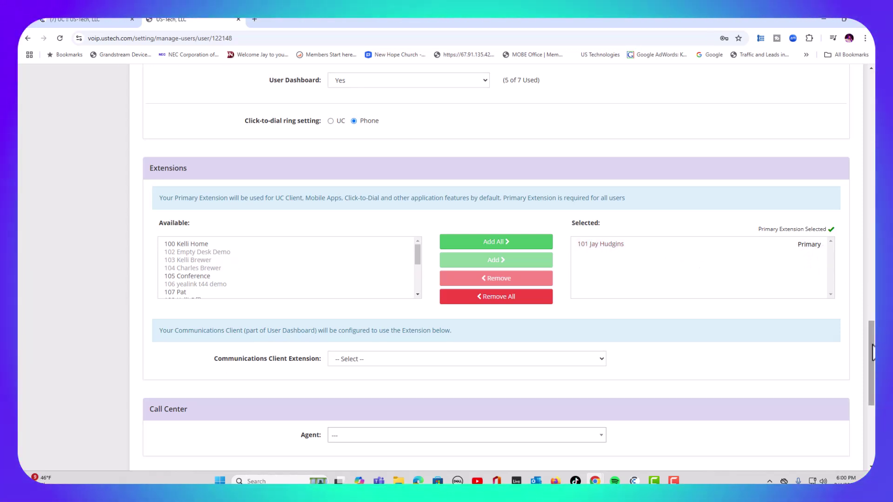
pyautogui.moveTo(872, 352); pyautogui.dragTo(873, 111)
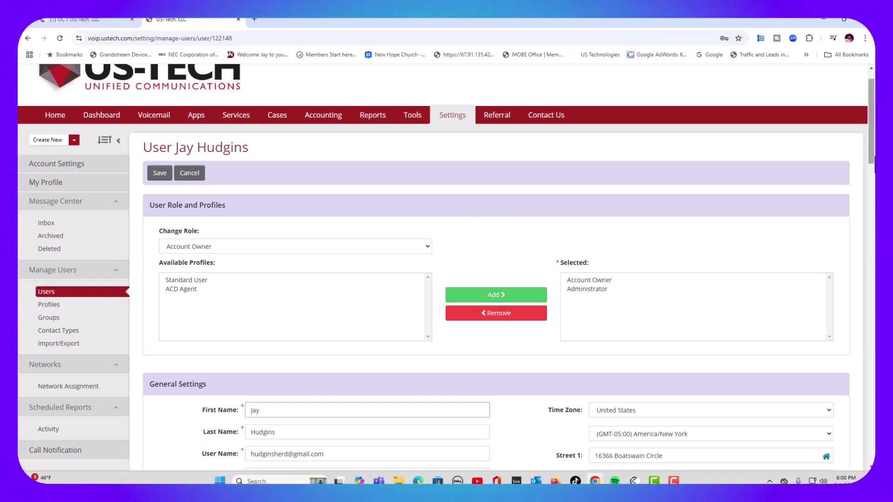
pyautogui.moveTo(874, 163); pyautogui.dragTo(873, 376)
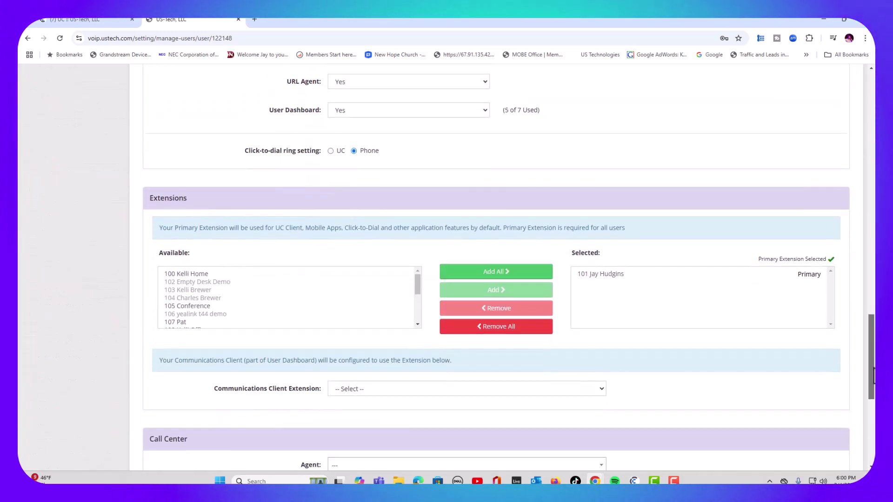
pyautogui.scroll(-1, 788, 278)
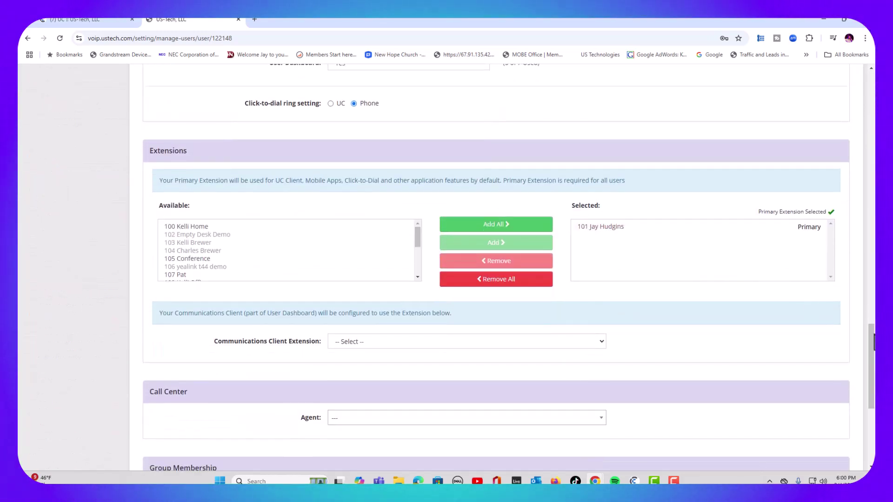
pyautogui.moveTo(873, 349); pyautogui.dragTo(873, 191)
pyautogui.scroll(4, 685, 196)
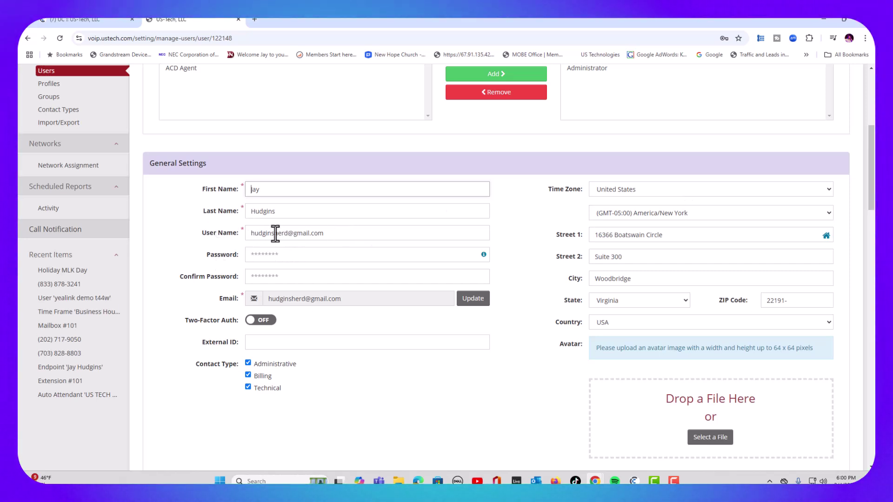
pyautogui.moveTo(872, 197); pyautogui.dragTo(873, 139)
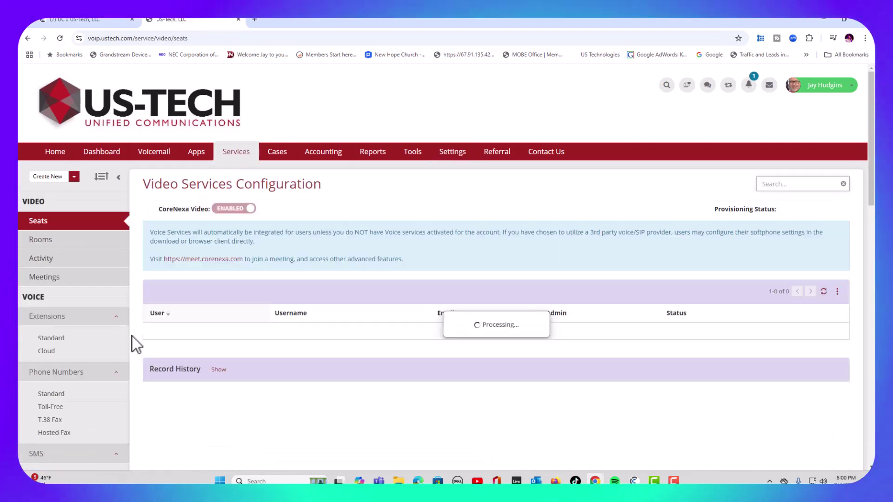
# Step: List the standard extensions and scroll through extension 101's edit details
pyautogui.click(53, 339)
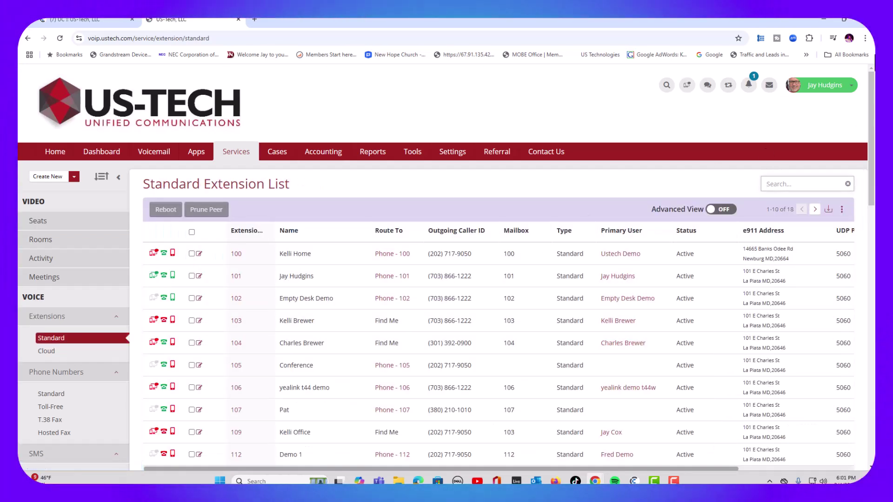
pyautogui.scroll(-2, 870, 70)
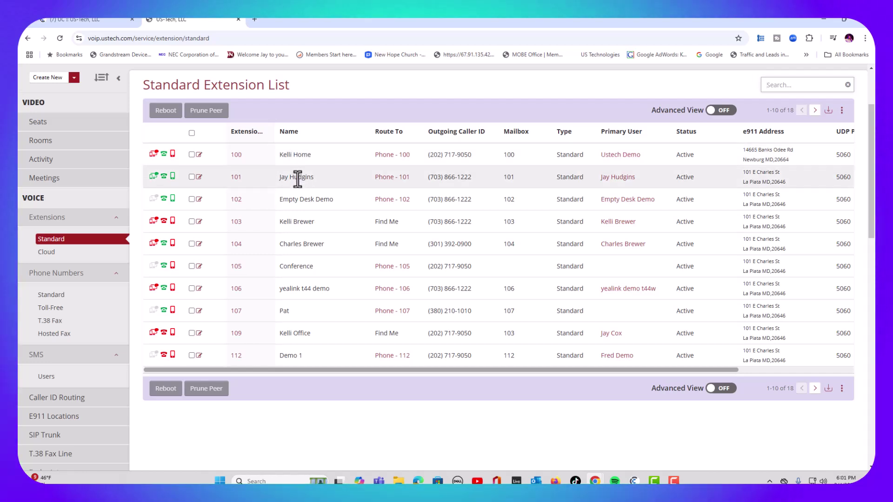
pyautogui.click(199, 177)
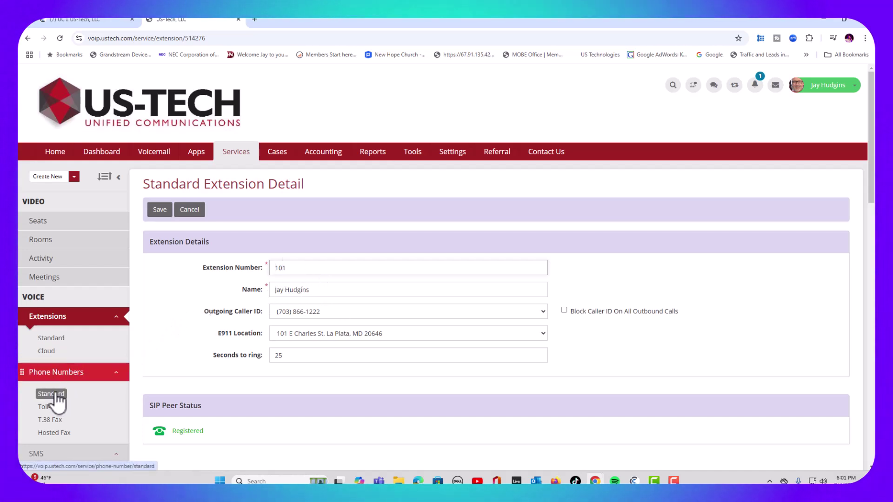
pyautogui.scroll(-5, 640, 216)
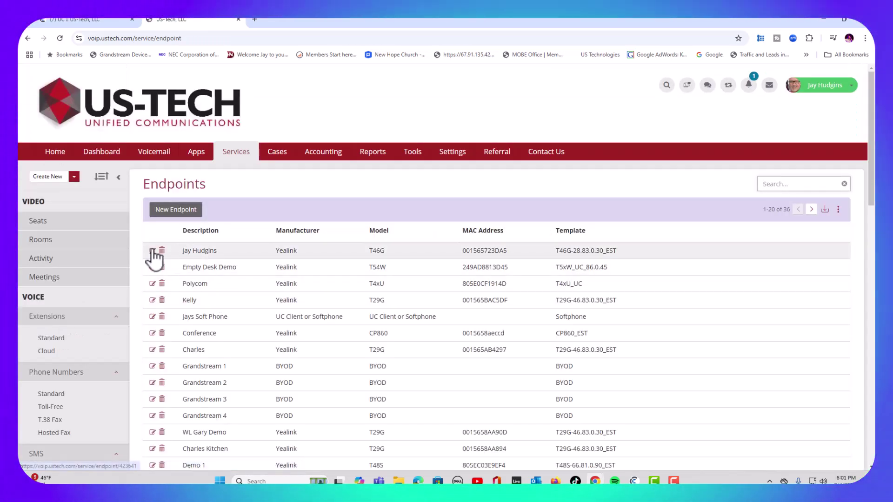
# Step: Open the Yealink T46G endpoint and review its General Information and ten configured line keys
pyautogui.click(152, 251)
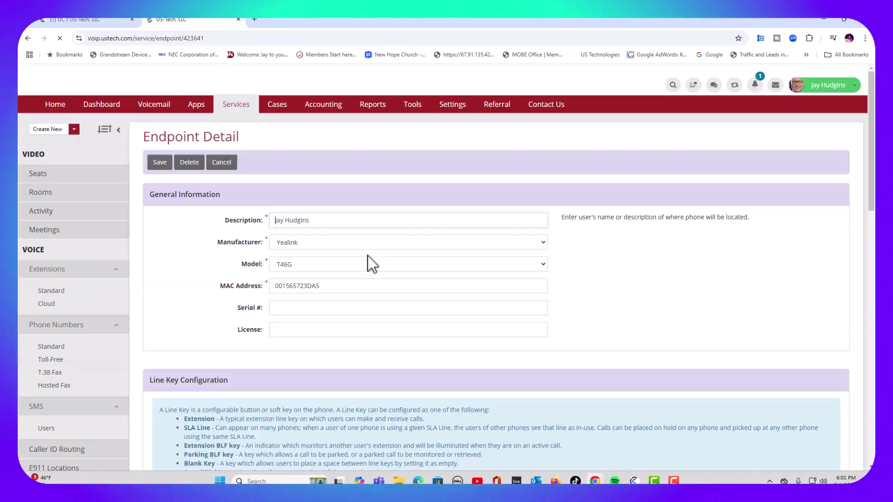
pyautogui.scroll(-7, 759, 175)
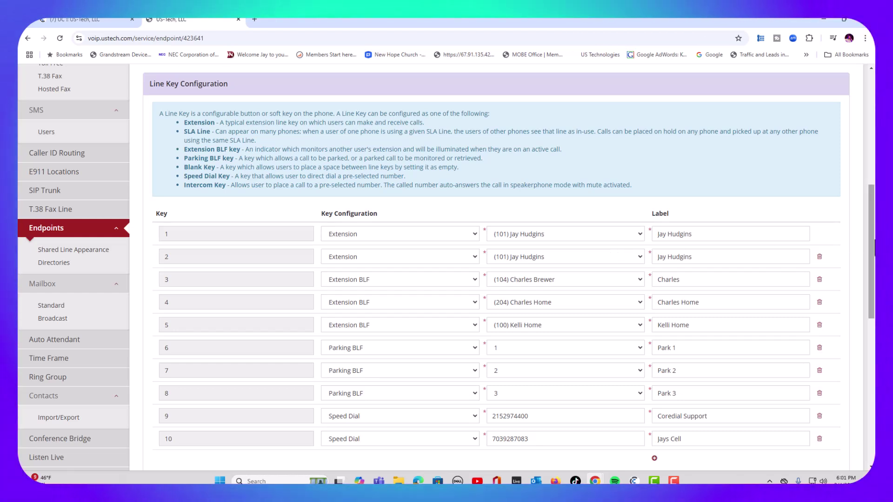
pyautogui.scroll(-2, 151, 152)
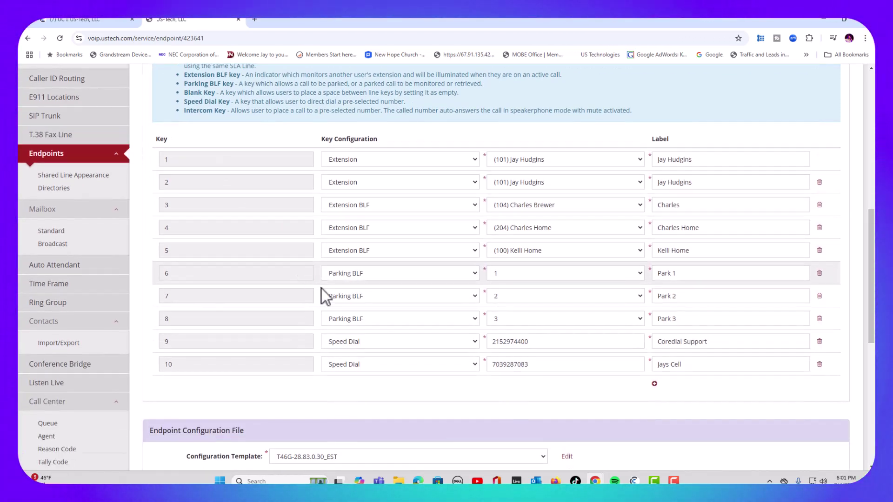
pyautogui.scroll(3, 322, 316)
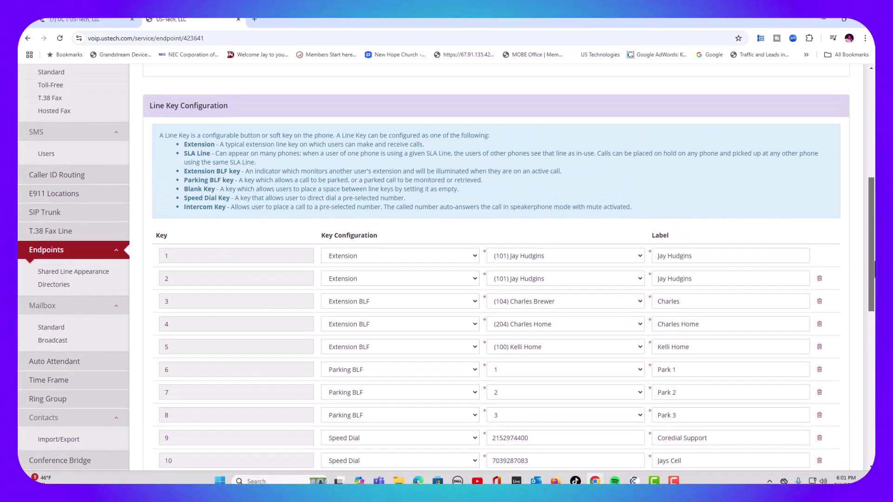
pyautogui.scroll(-2, 470, 367)
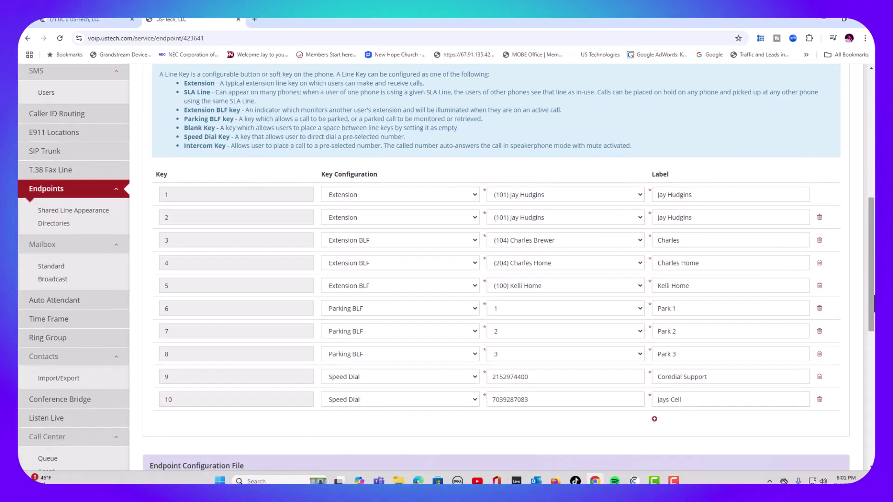
pyautogui.scroll(7, 495, 267)
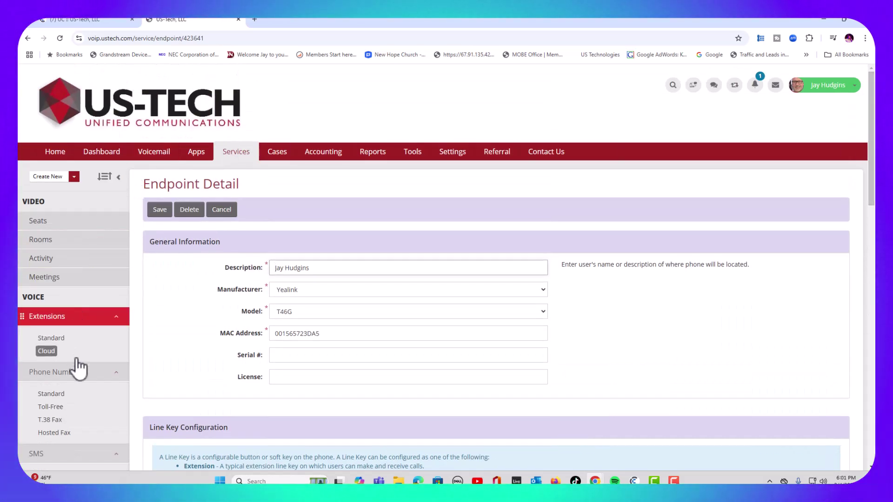
pyautogui.scroll(-7, 79, 367)
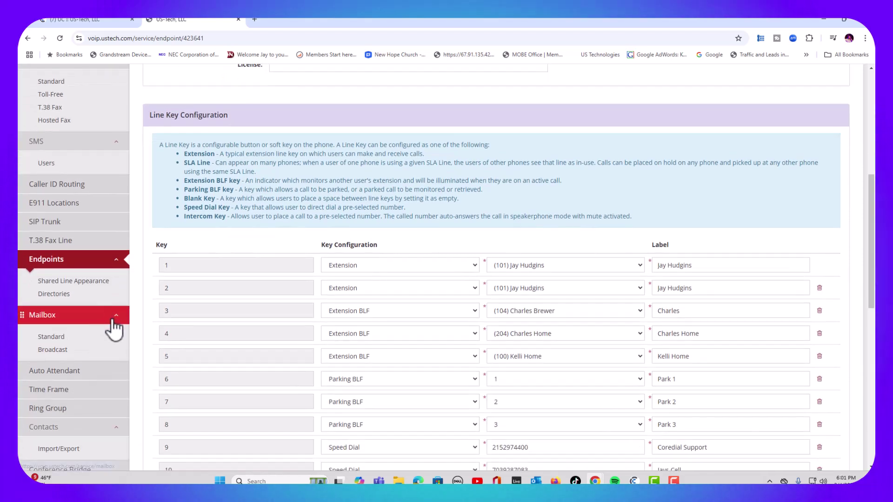
pyautogui.scroll(-3, 114, 328)
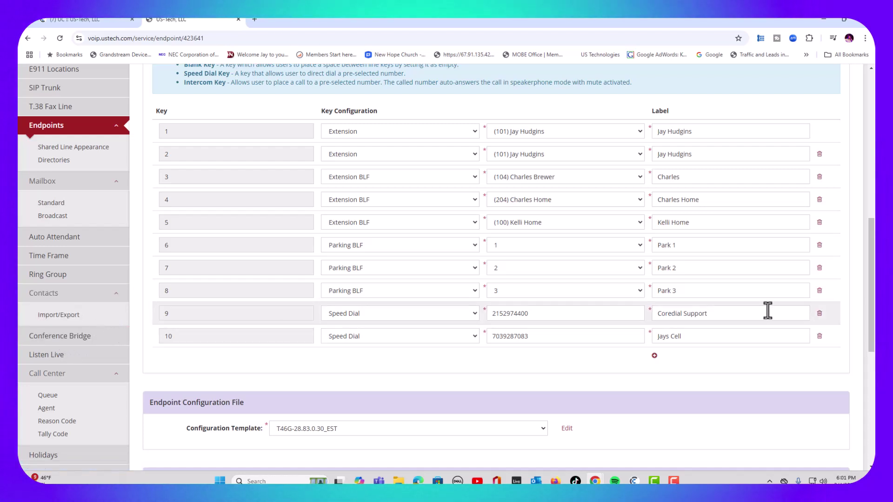
pyautogui.scroll(6, 767, 310)
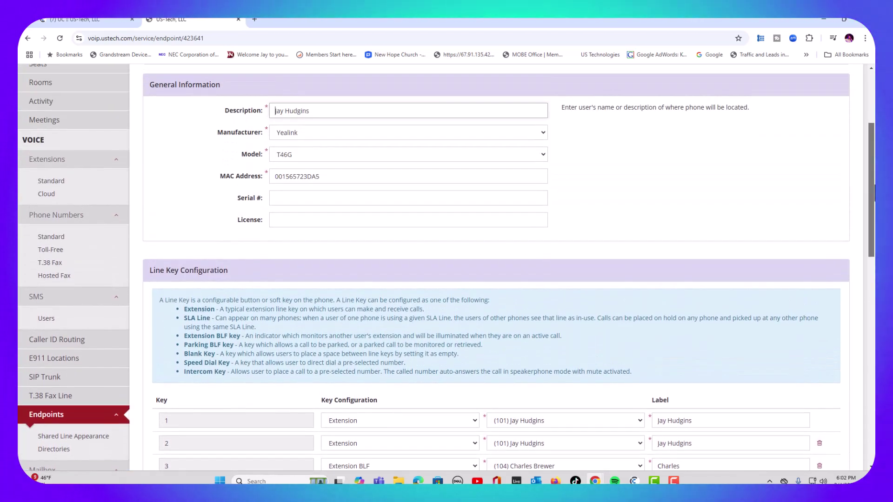
pyautogui.scroll(1, 446, 260)
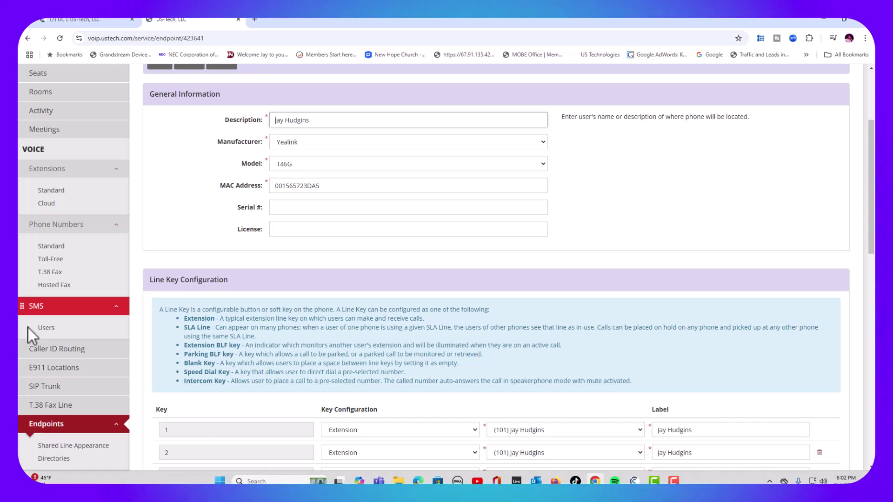
# Step: Open the first standard phone number and keep regular calls routed to its extension
pyautogui.click(51, 246)
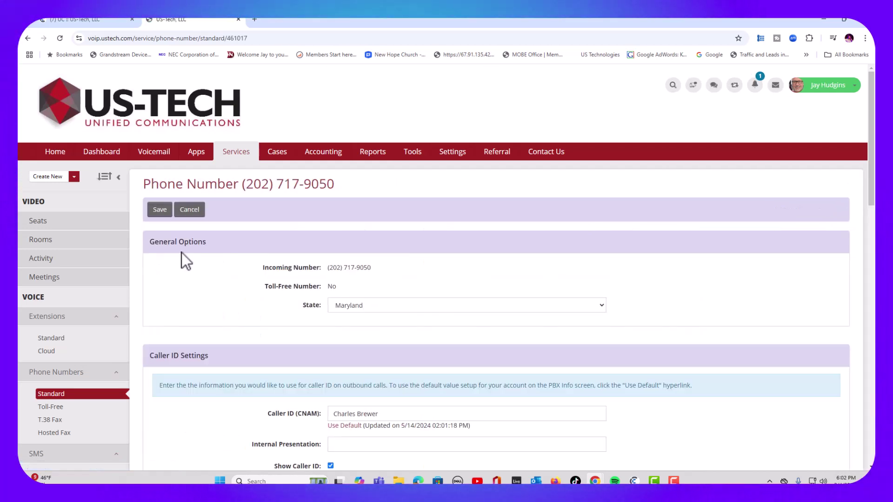
pyautogui.scroll(-6, 181, 252)
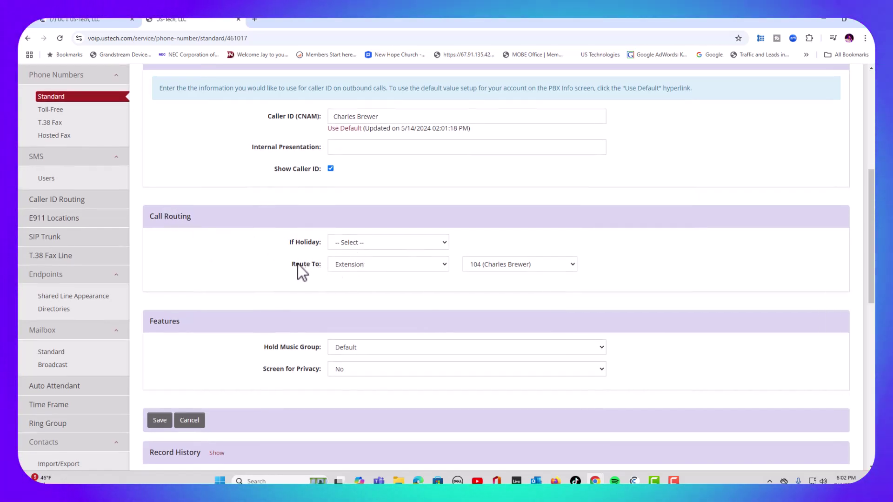
pyautogui.click(362, 266)
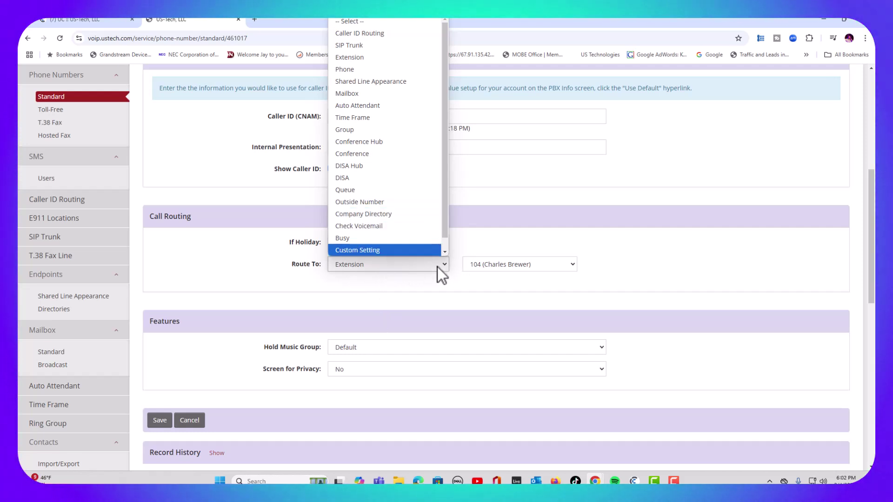
pyautogui.click(704, 258)
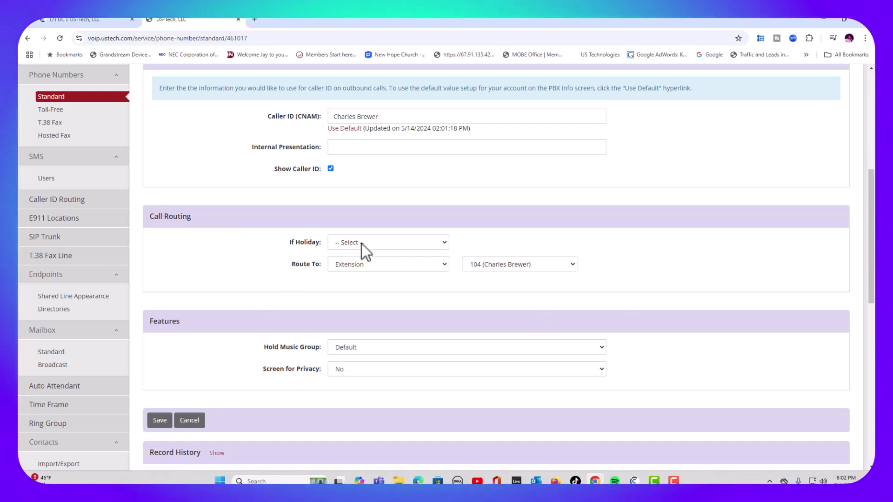
# Step: Route its holiday calls to the auto attendant 'Test Auto Attendant'
pyautogui.click(361, 243)
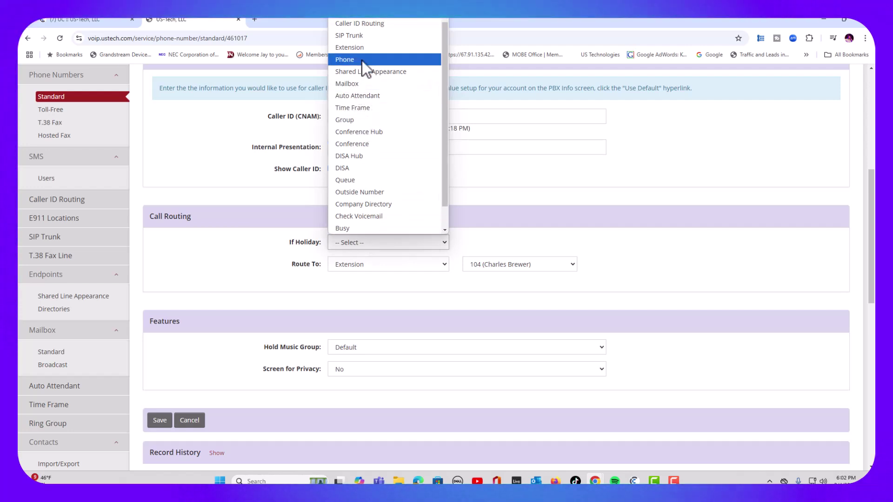
pyautogui.click(357, 95)
pyautogui.click(504, 241)
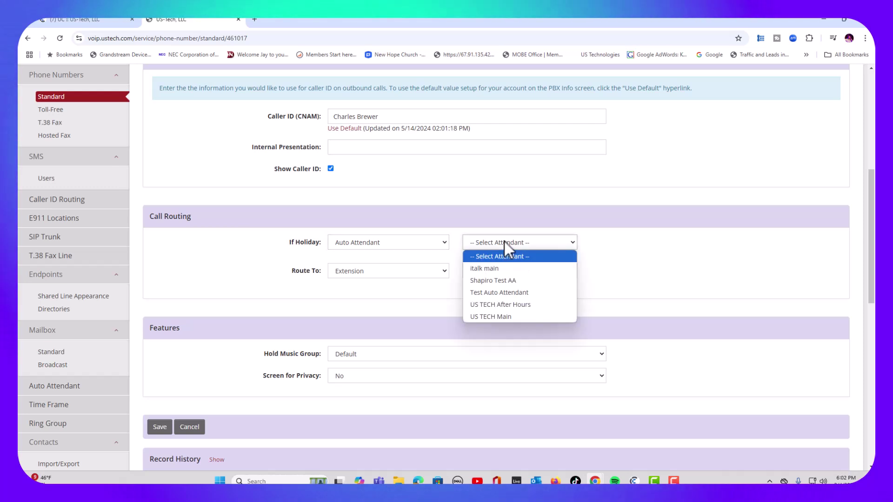
pyautogui.click(505, 293)
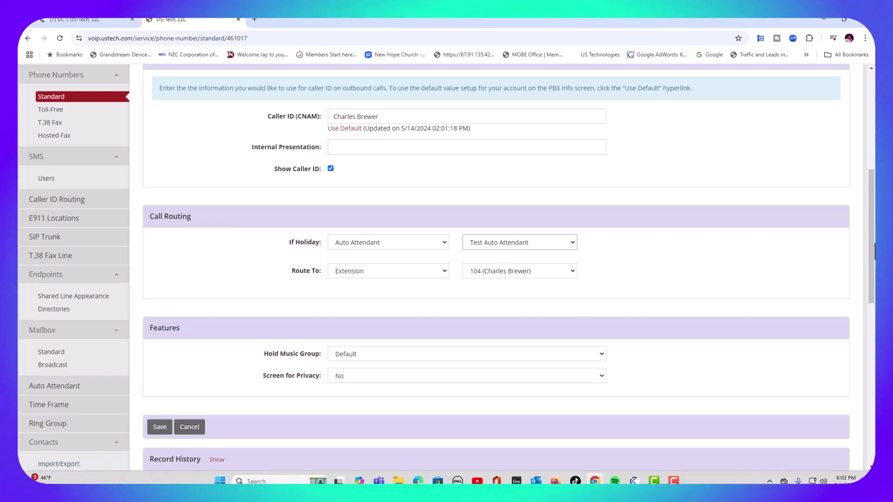
pyautogui.scroll(-5, 495, 267)
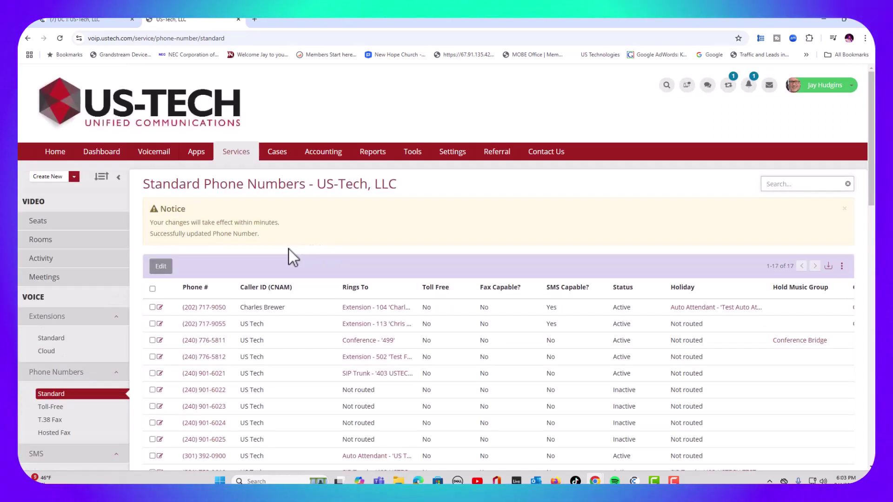
pyautogui.scroll(-12, 795, 332)
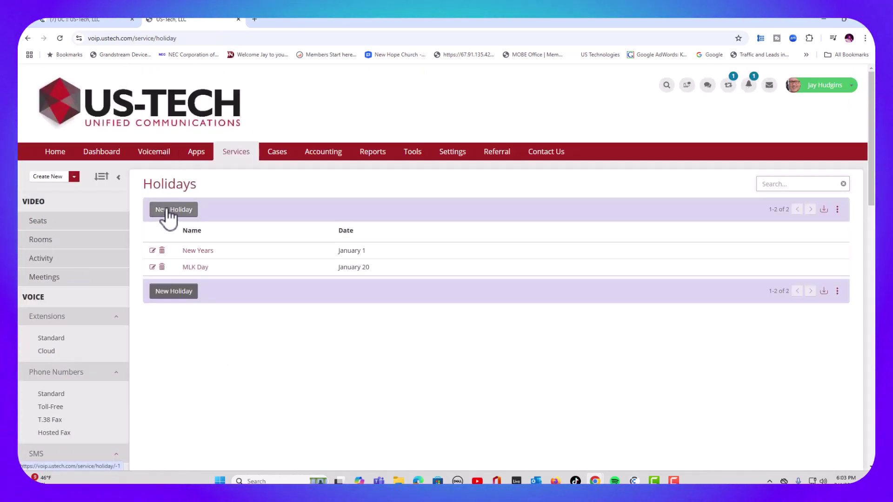
pyautogui.click(167, 210)
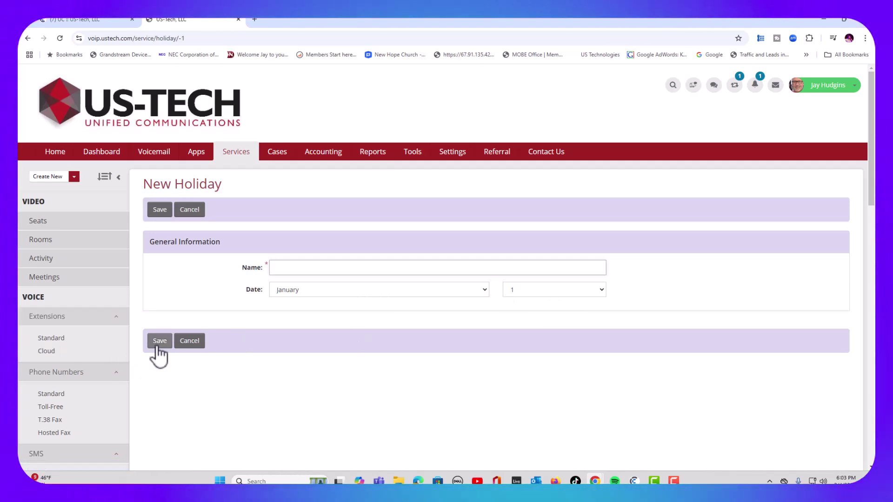
pyautogui.click(194, 207)
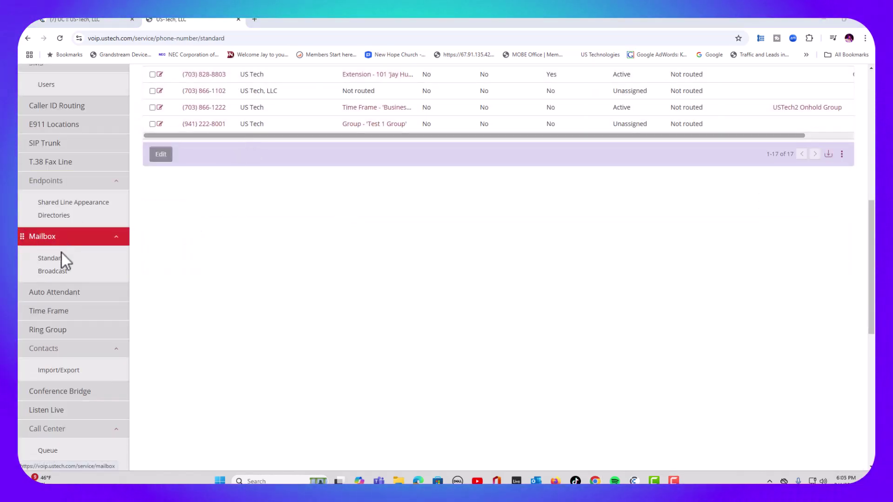
# Step: Open the Standard mailboxes list and scroll through mailbox 101's settings
pyautogui.click(51, 259)
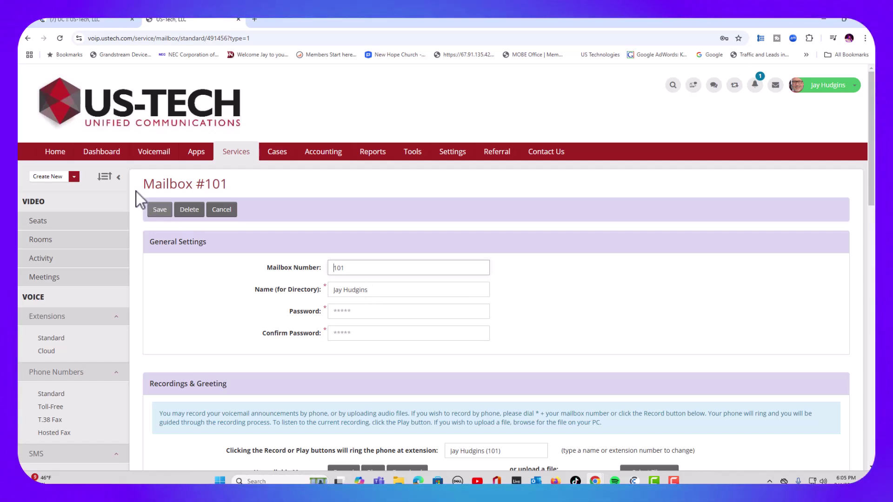
pyautogui.scroll(-1, 873, 151)
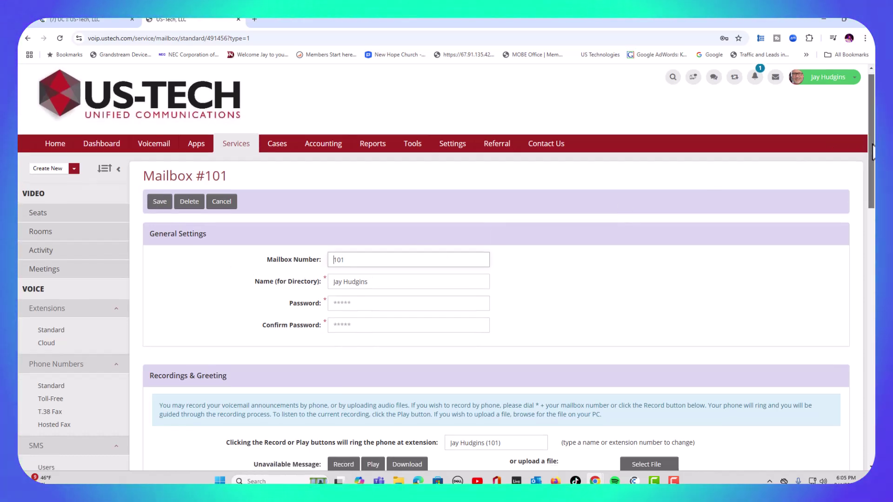
pyautogui.scroll(-8, 872, 151)
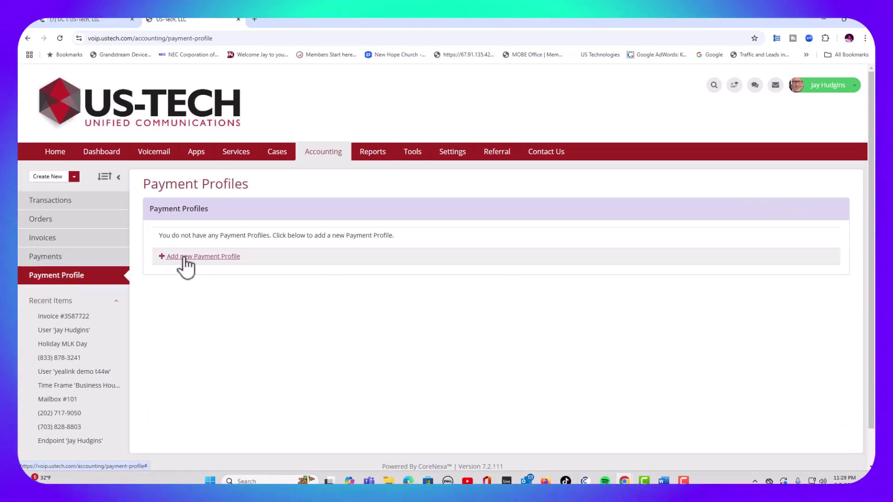
pyautogui.click(185, 257)
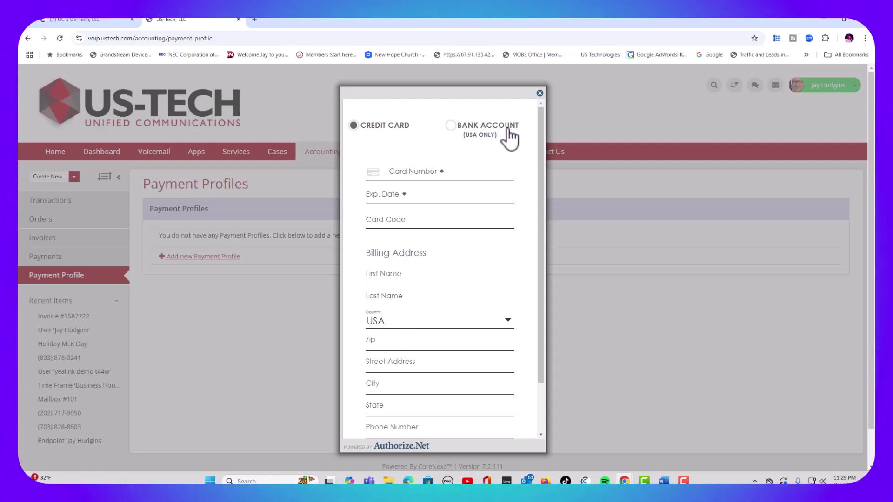
pyautogui.moveTo(540, 191); pyautogui.dragTo(539, 282)
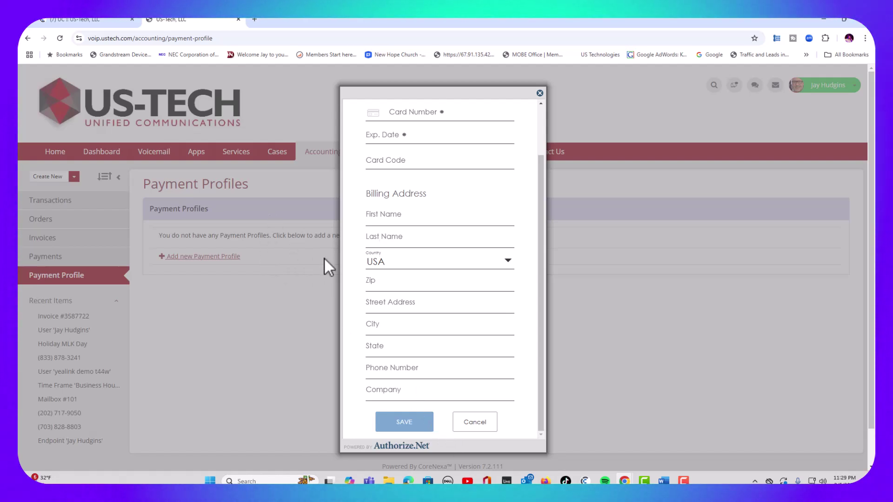
pyautogui.click(478, 423)
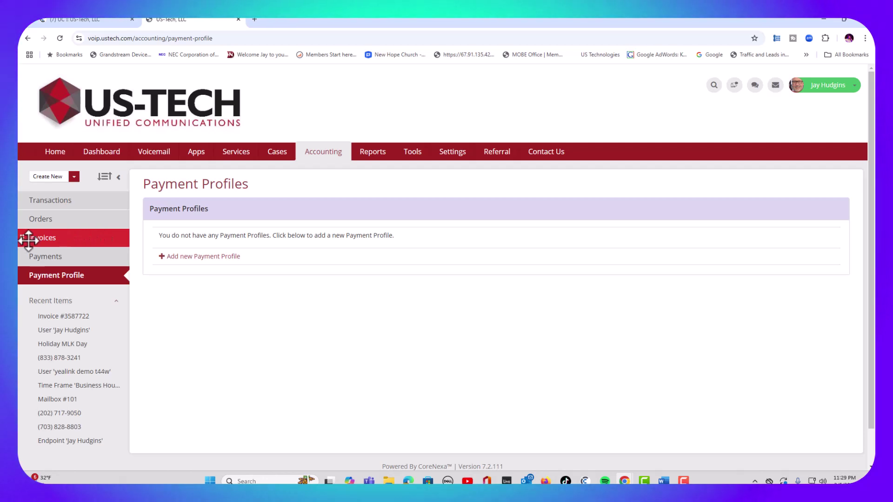
# Step: Open the 01/18/2025 invoice, view its printable HTML version, then close that tab
pyautogui.click(45, 246)
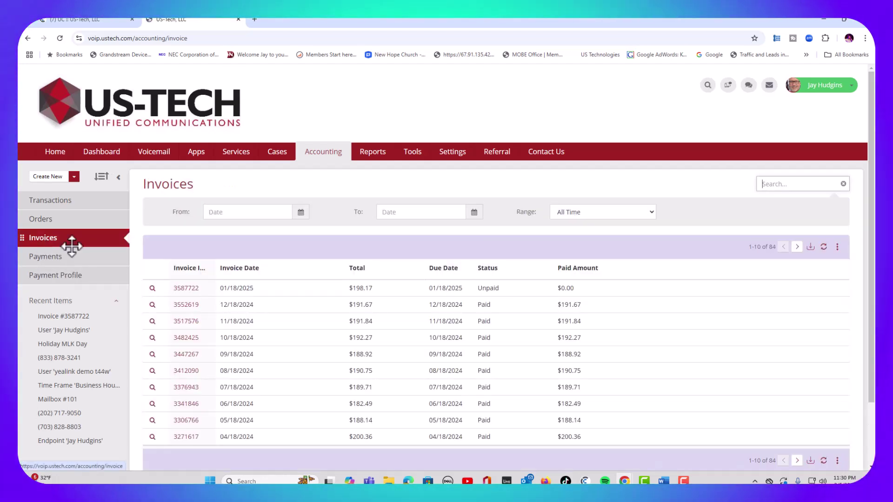
pyautogui.click(174, 288)
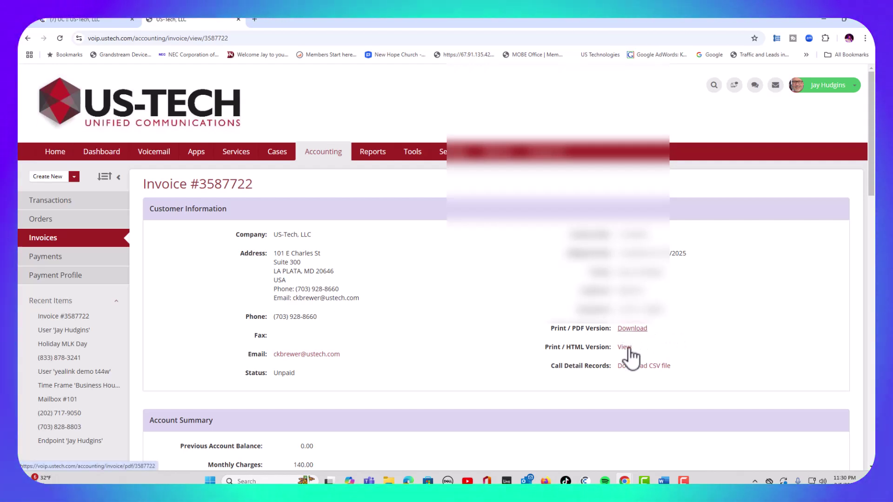
pyautogui.click(627, 348)
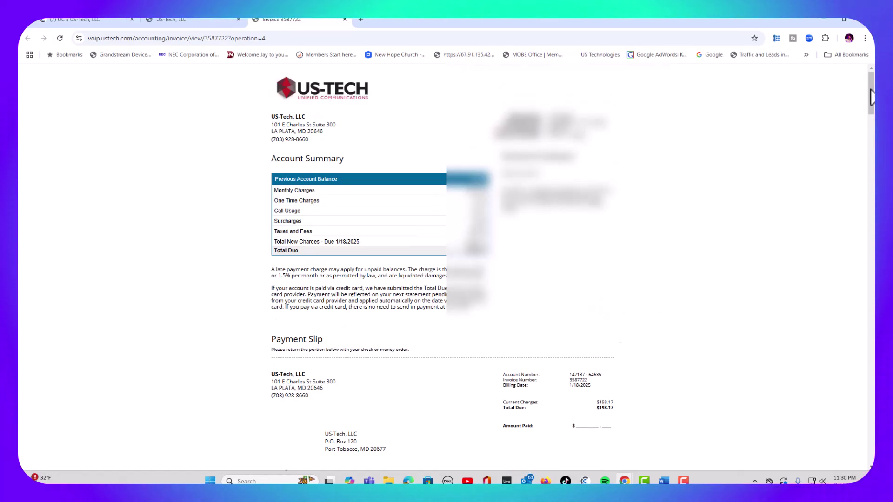
pyautogui.moveTo(871, 97); pyautogui.dragTo(853, 84)
pyautogui.hotkey('ctrl', 'w')
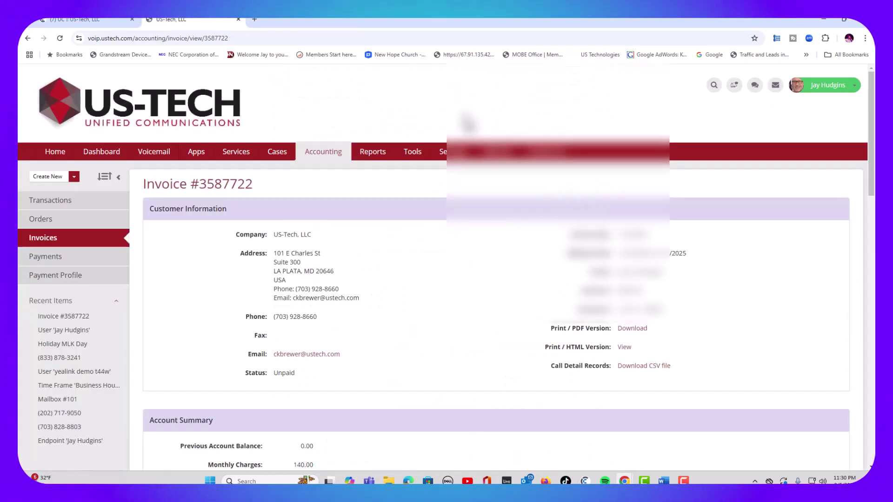
# Step: Start a new one-time payment for the $198.17 balance and choose to add a payment method
pyautogui.click(45, 259)
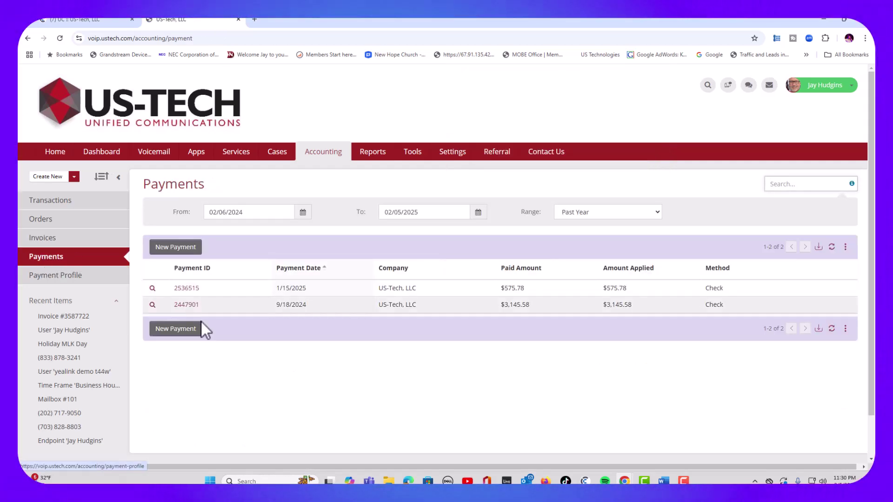
pyautogui.click(168, 251)
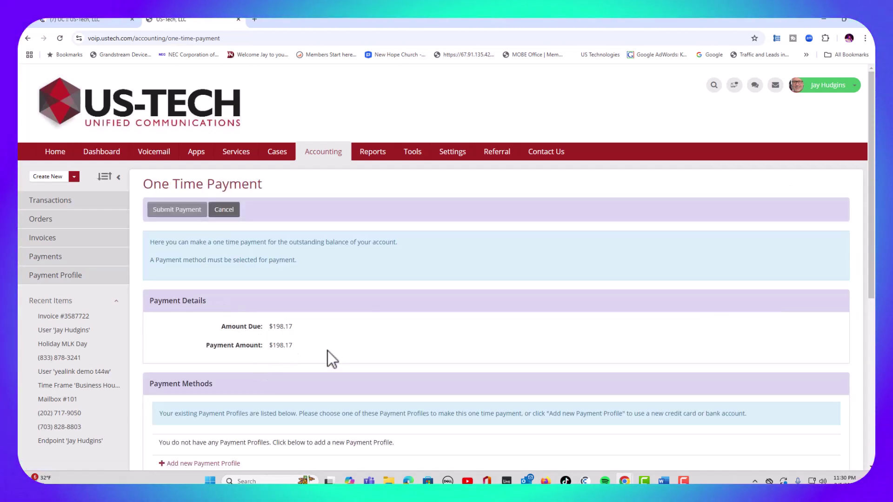
pyautogui.scroll(-3, 774, 294)
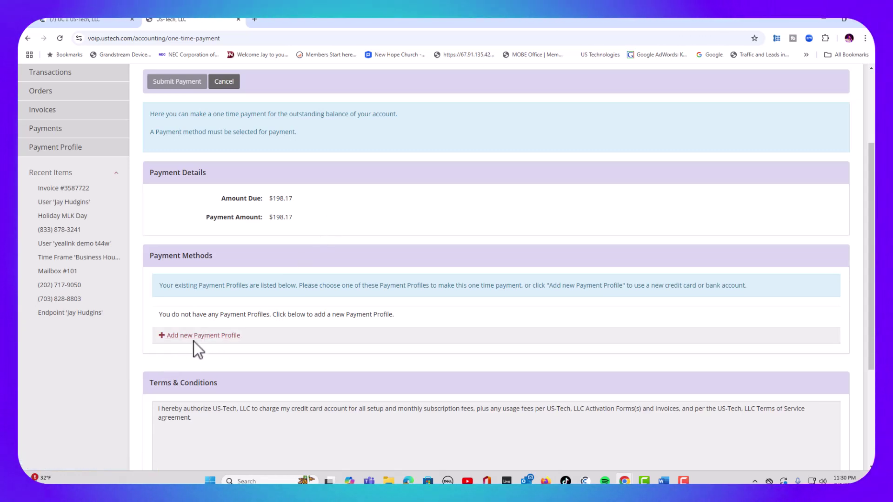
pyautogui.click(200, 335)
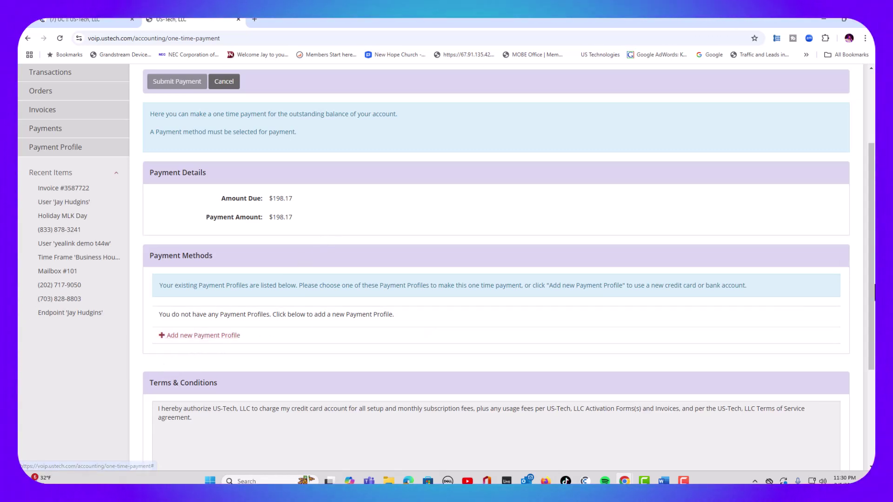